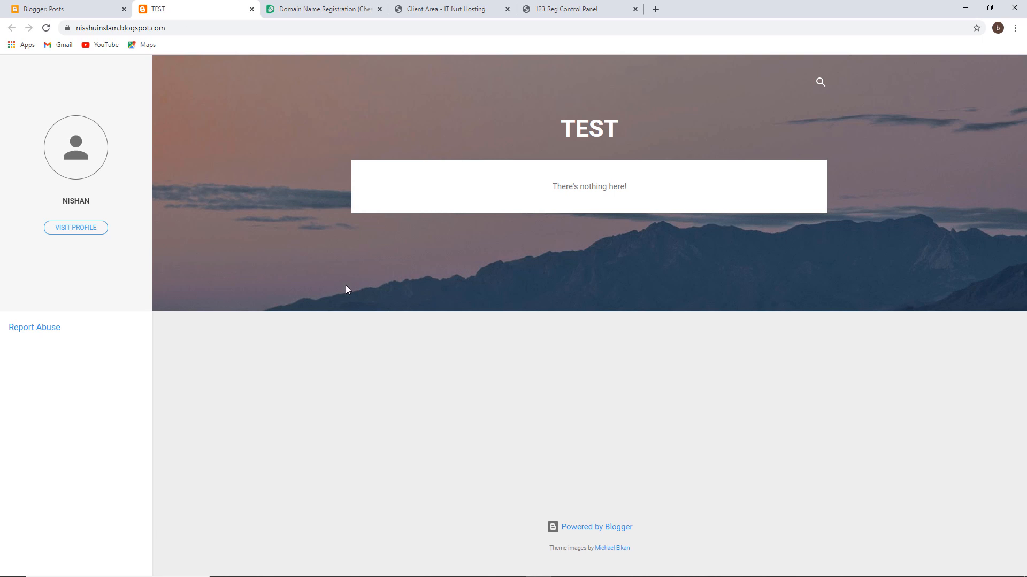
click(59, 9)
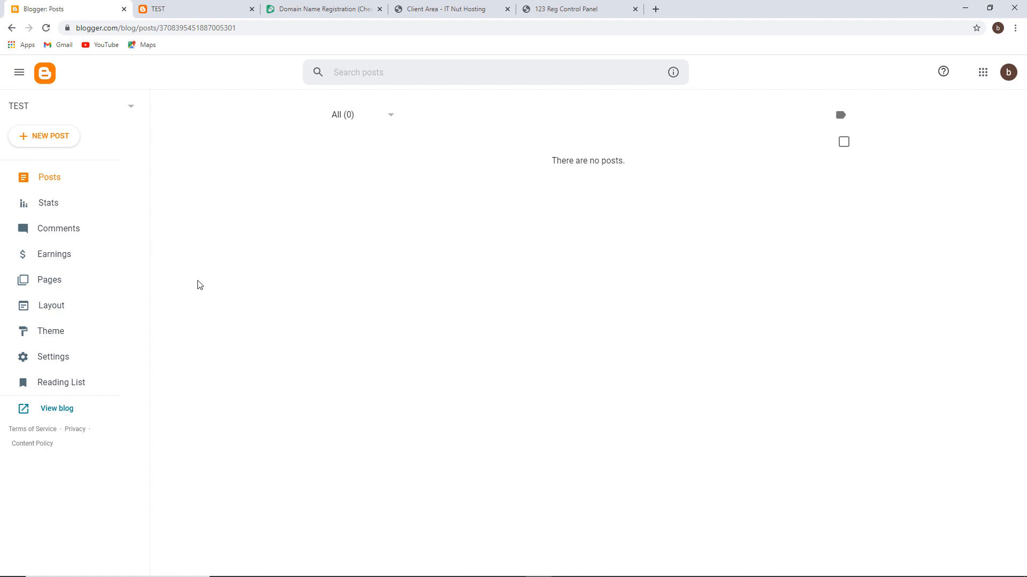
click(161, 9)
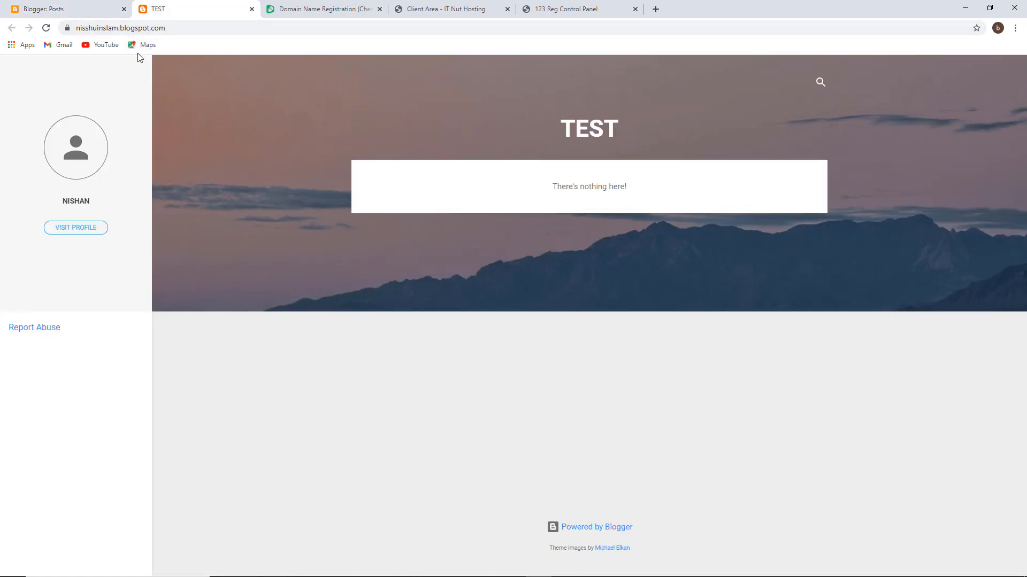
click(106, 10)
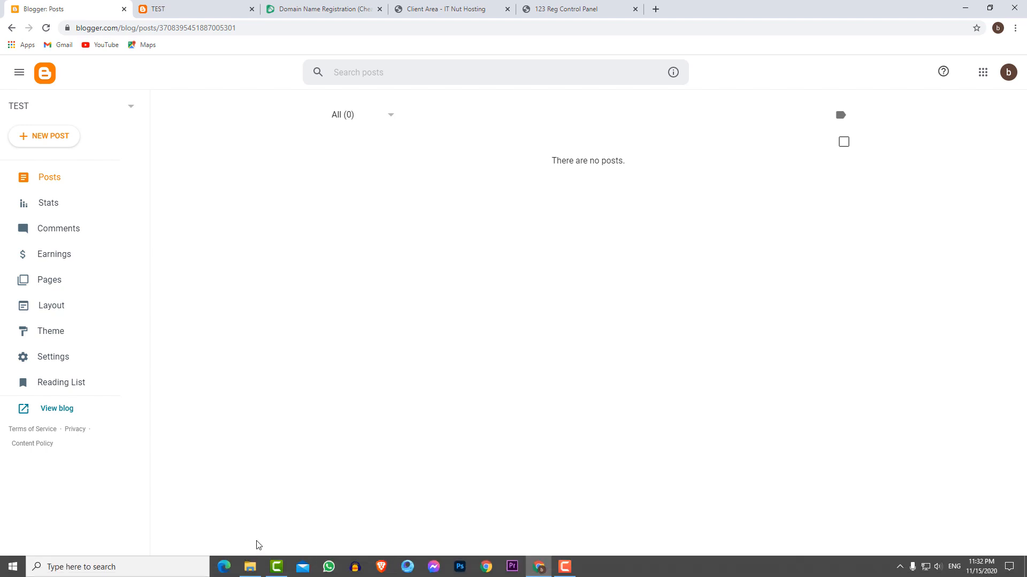
Switch to File Explorer and open the TECHNOLOGY BANGLA LTD template file from the desktop's New folder in Notepad
click(251, 567)
click(401, 137)
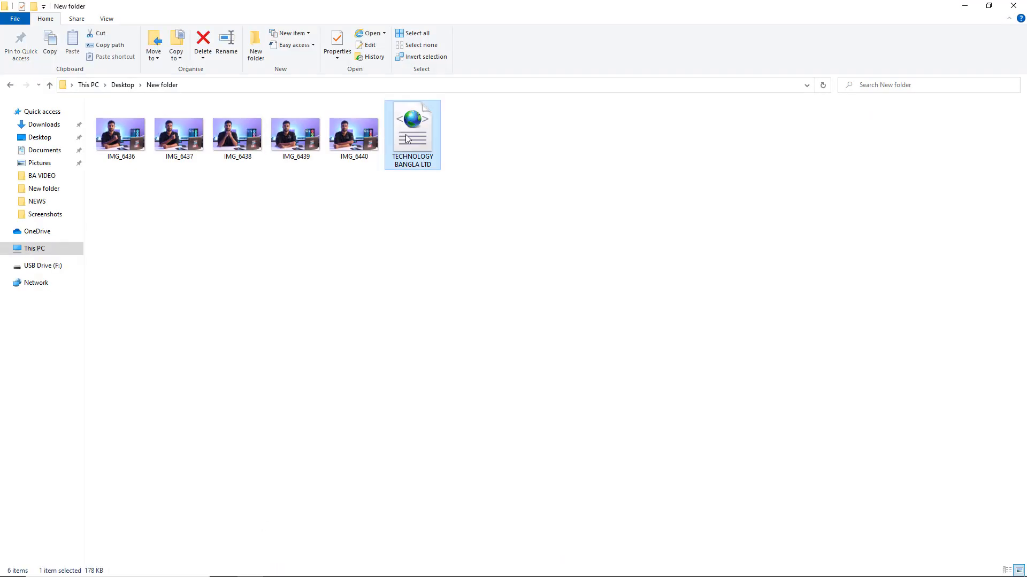
right_click(411, 138)
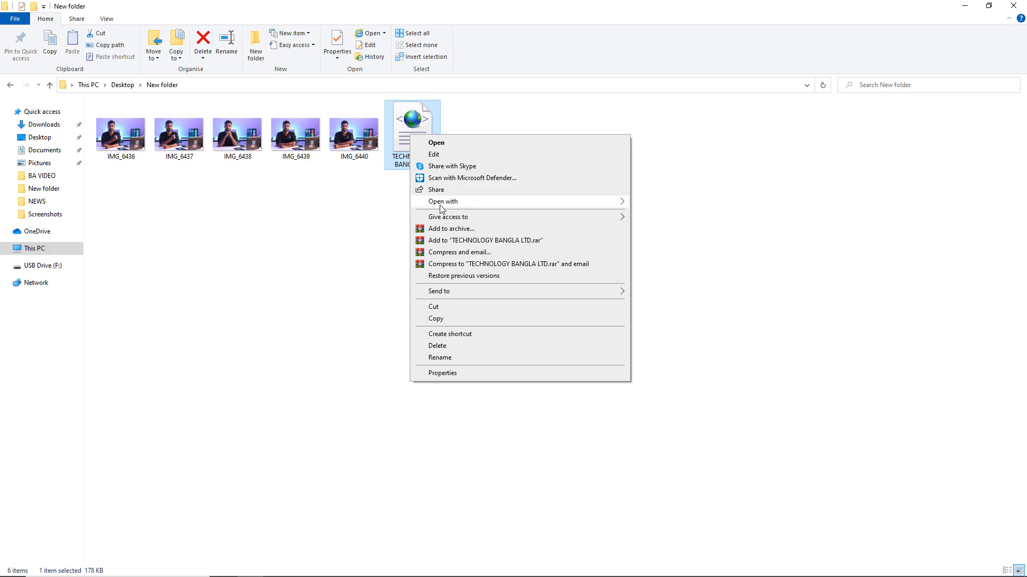
mouse_move(467, 204)
click(672, 216)
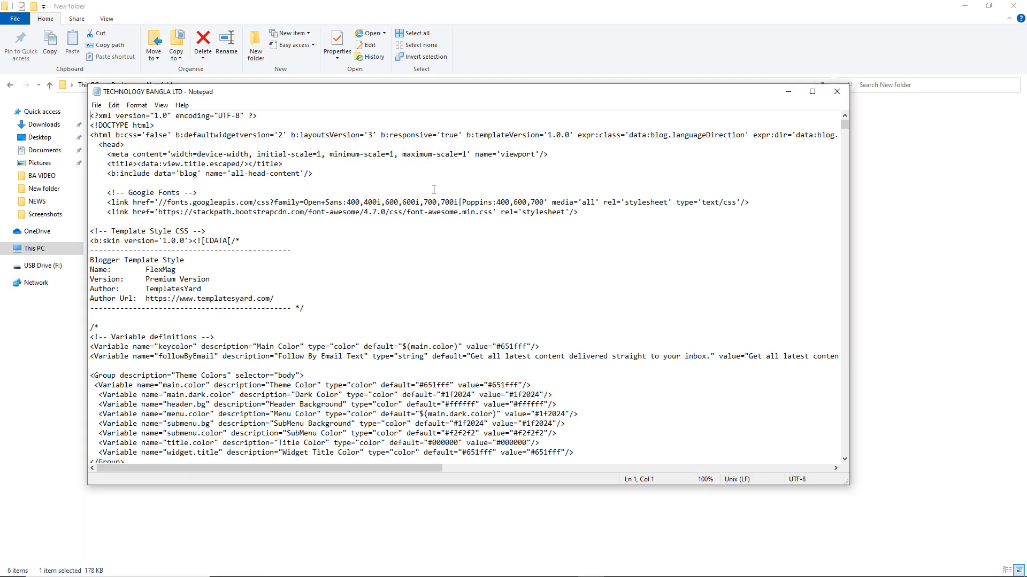
scroll(187, 283, down, 4)
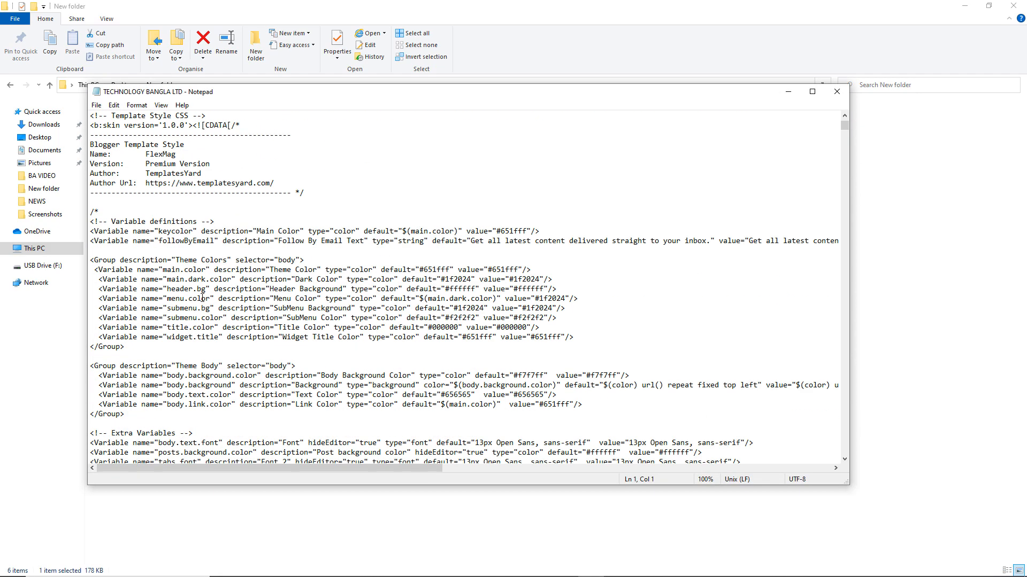
scroll(204, 286, up, 4)
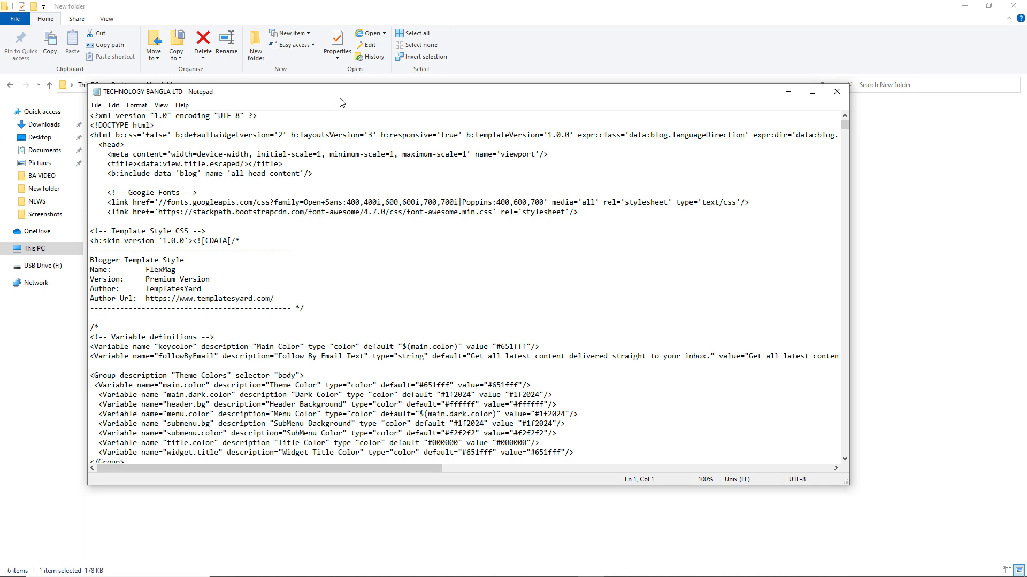
drag(339, 99, 499, 119)
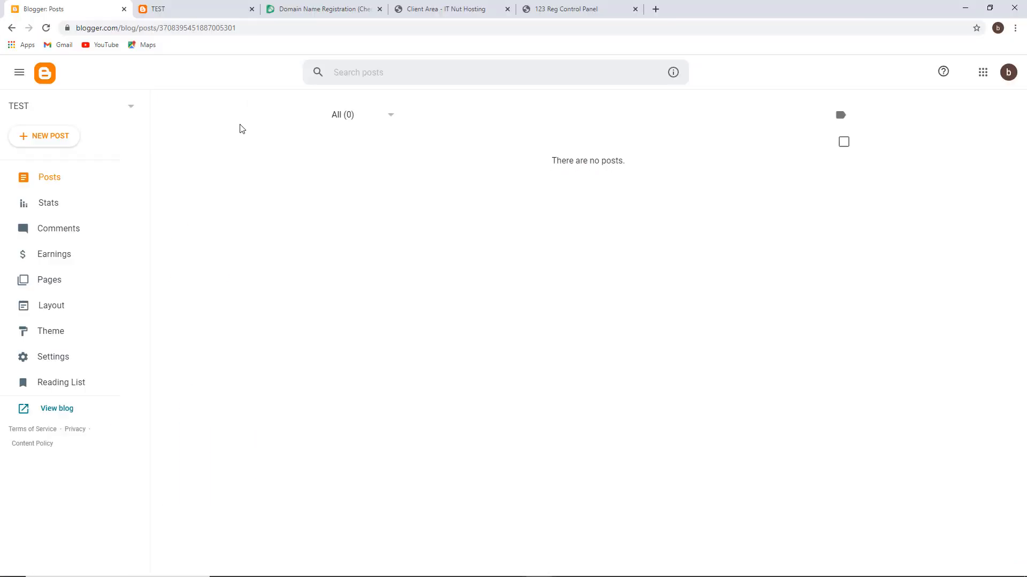
Open the HTML code of the TEST blog's Contempo Light theme for editing in Blogger
click(193, 9)
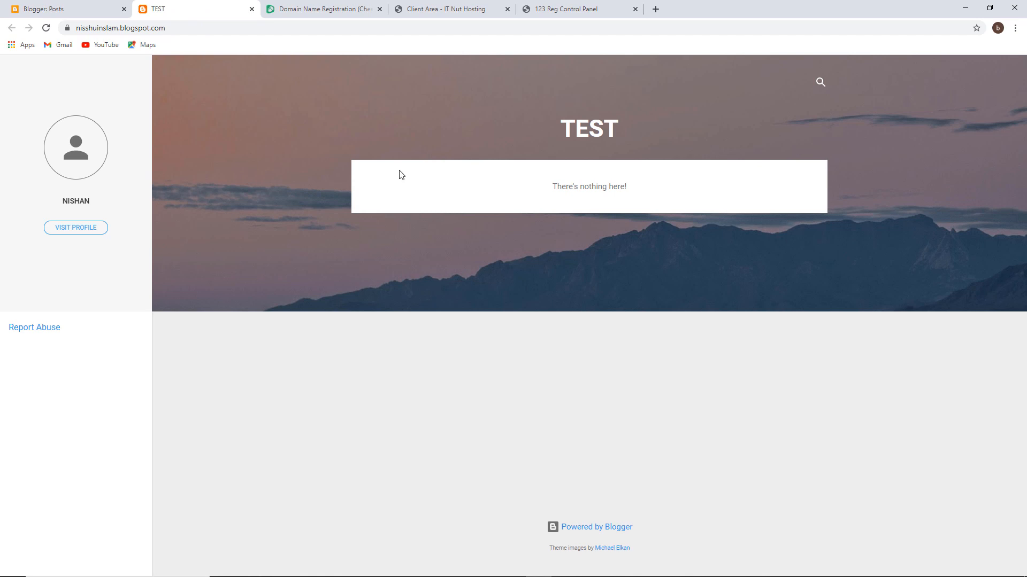
click(49, 8)
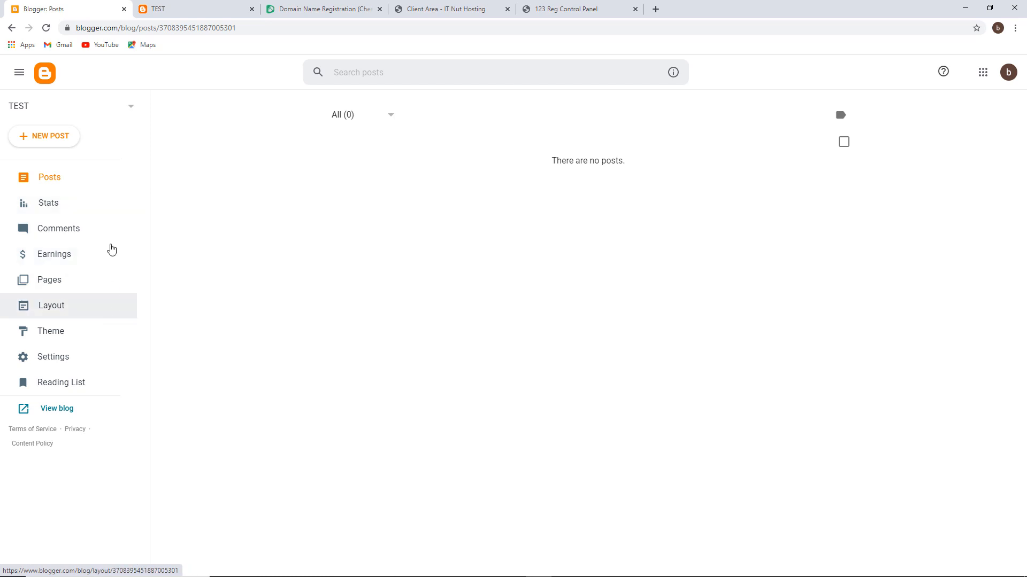
click(71, 333)
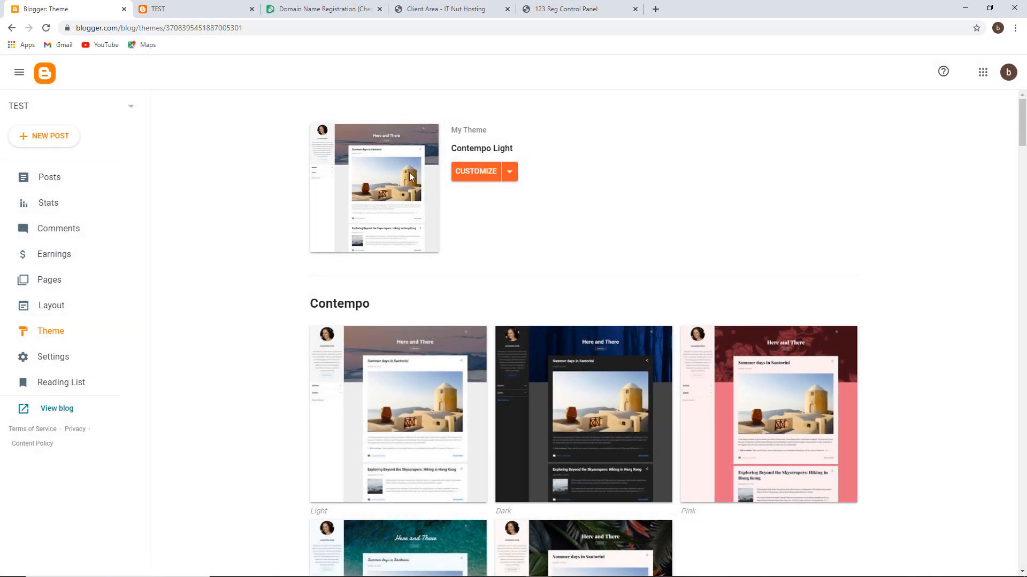
click(509, 177)
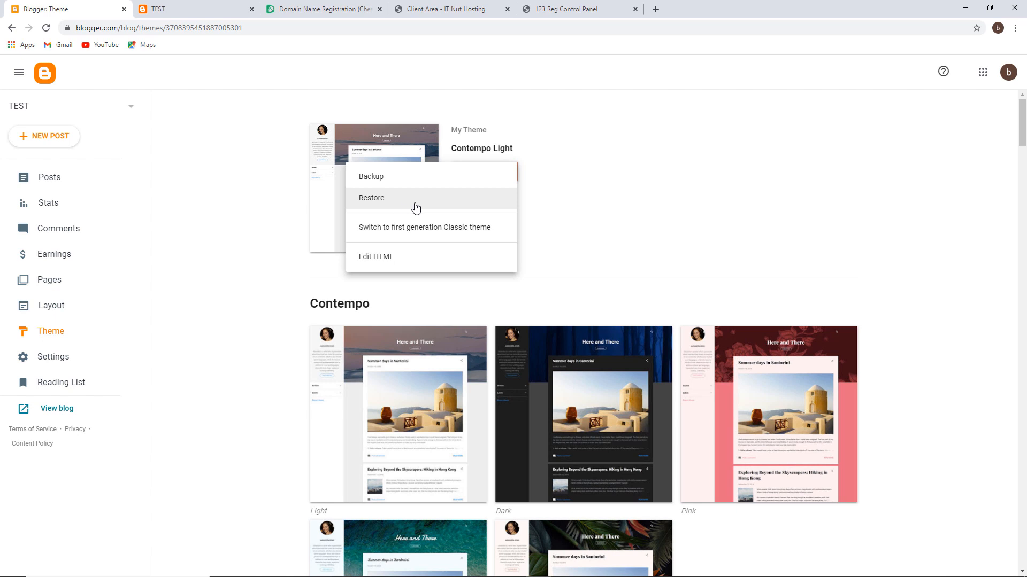
click(404, 260)
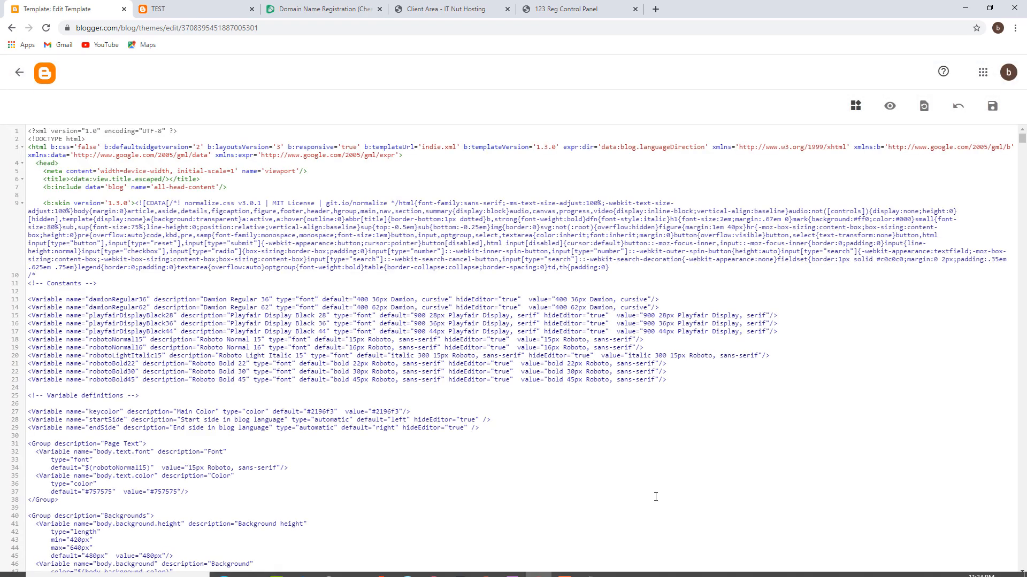
Delete all of the existing theme code in the Blogger HTML editor
click(591, 567)
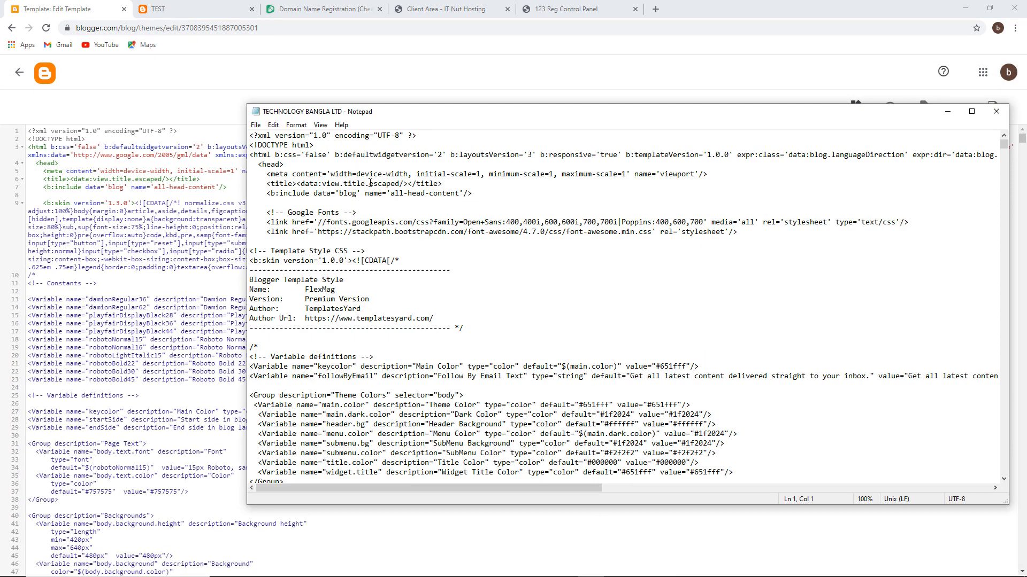
click(183, 184)
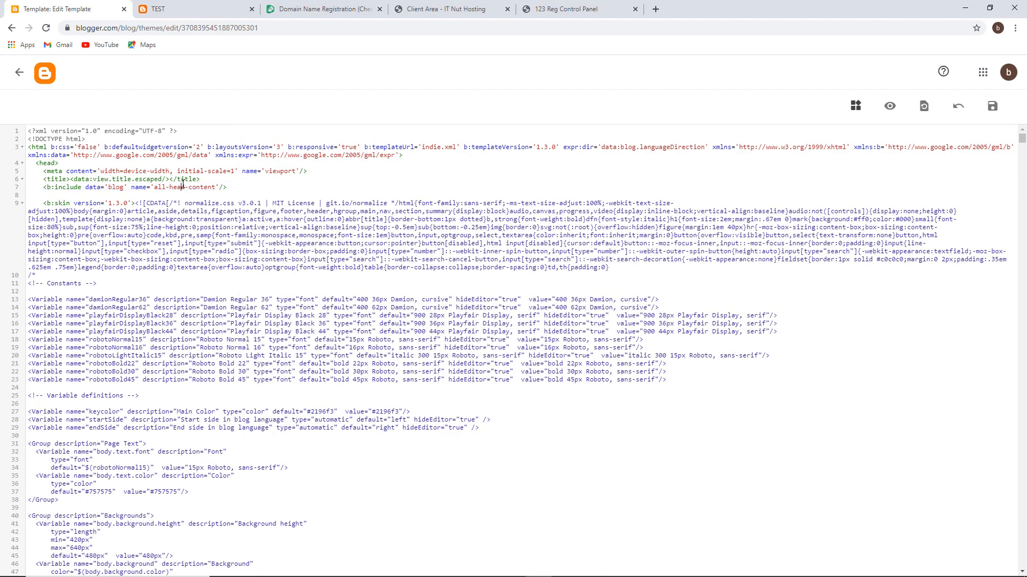
key(ctrl+a)
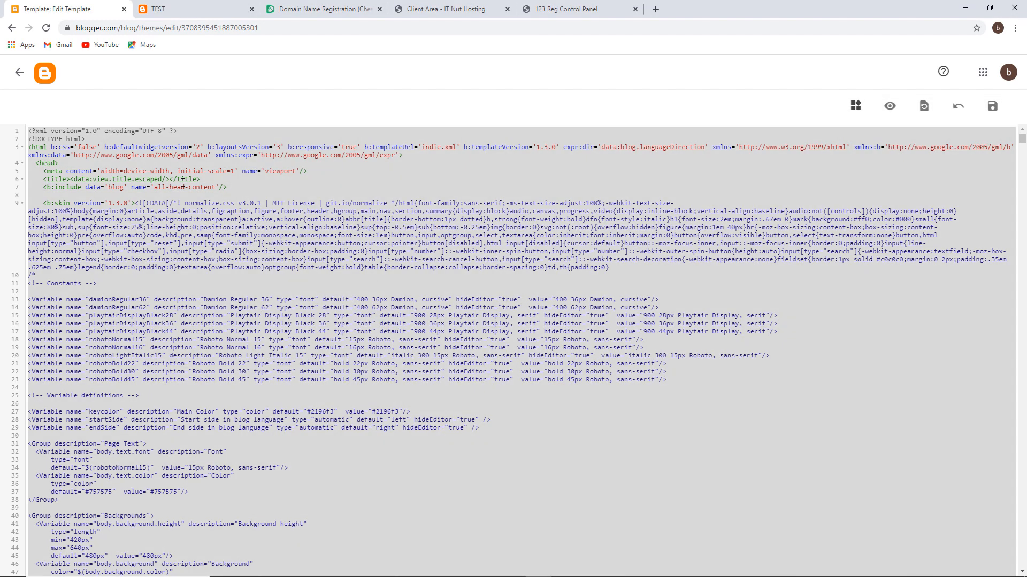
key(BackSpace)
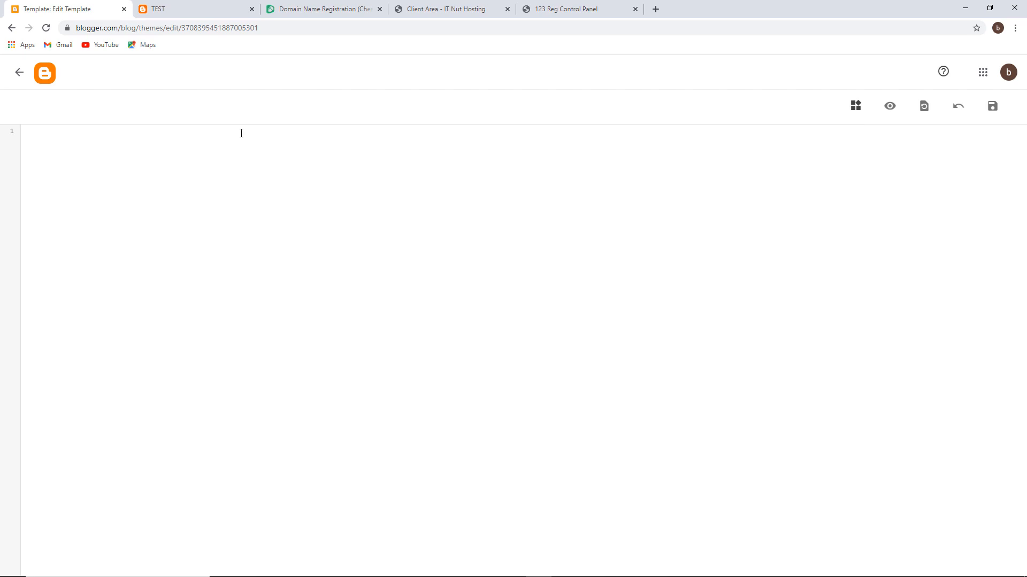
Copy the entire TECHNOLOGY BANGLA LTD template code from Notepad into the empty Blogger HTML editor and save the theme
mouse_move(626, 576)
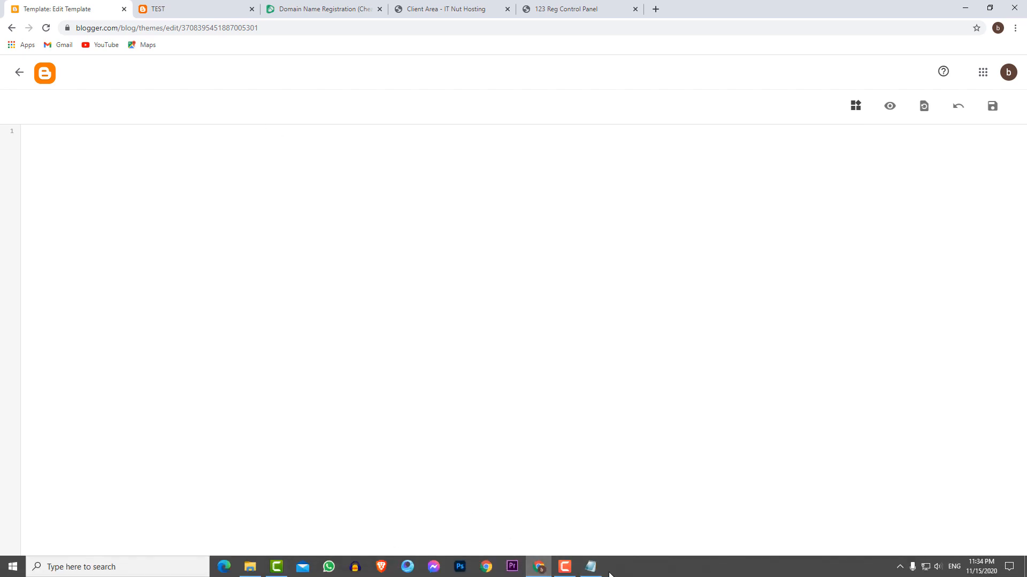
click(590, 566)
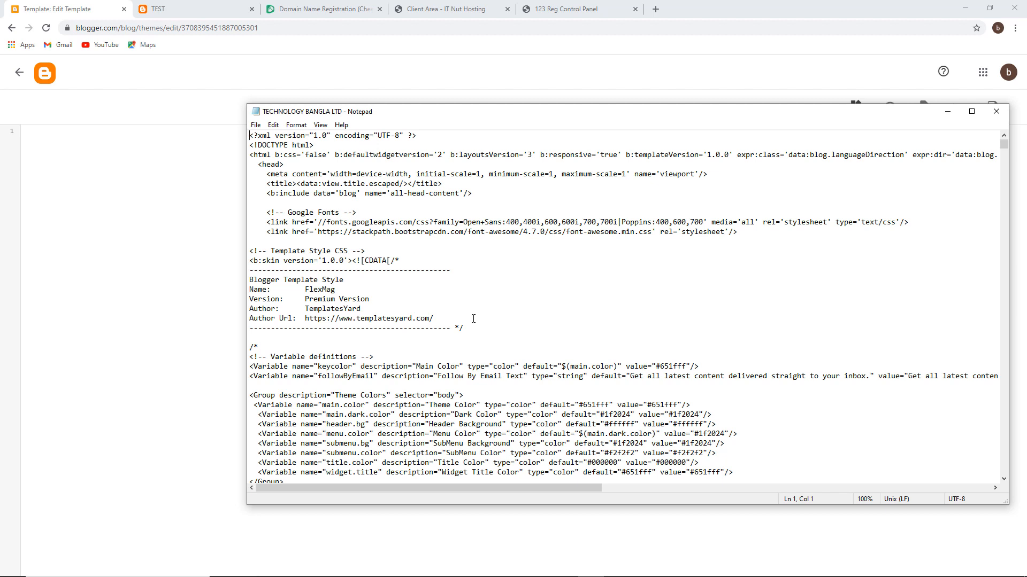
key(ctrl+a)
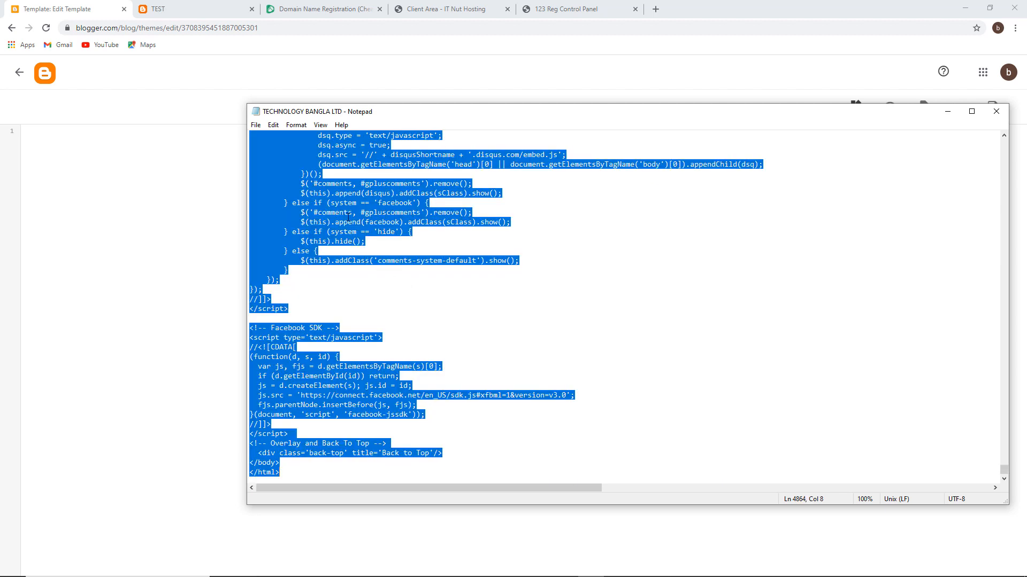
right_click(348, 217)
click(376, 234)
click(138, 191)
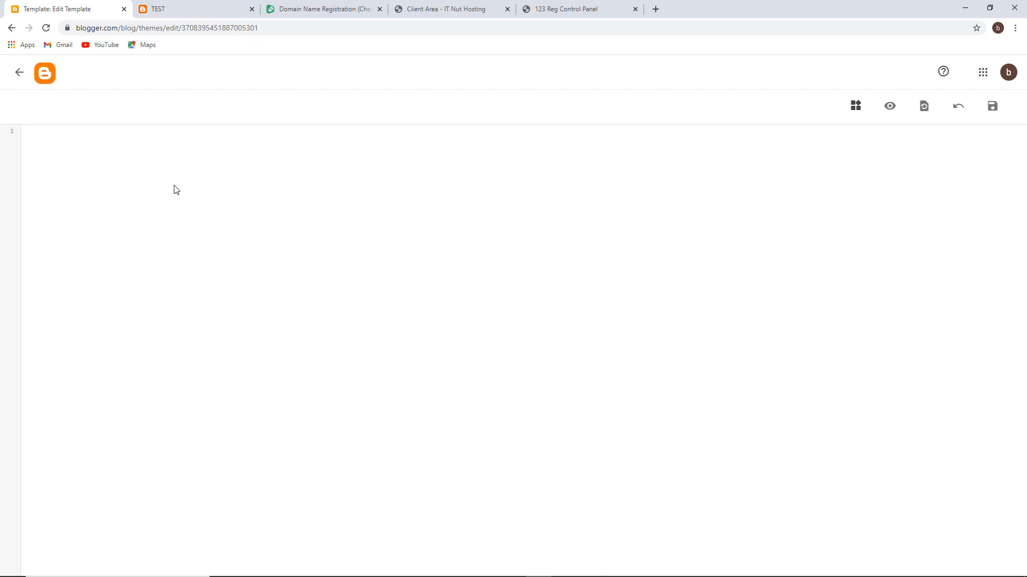
key(ctrl+v)
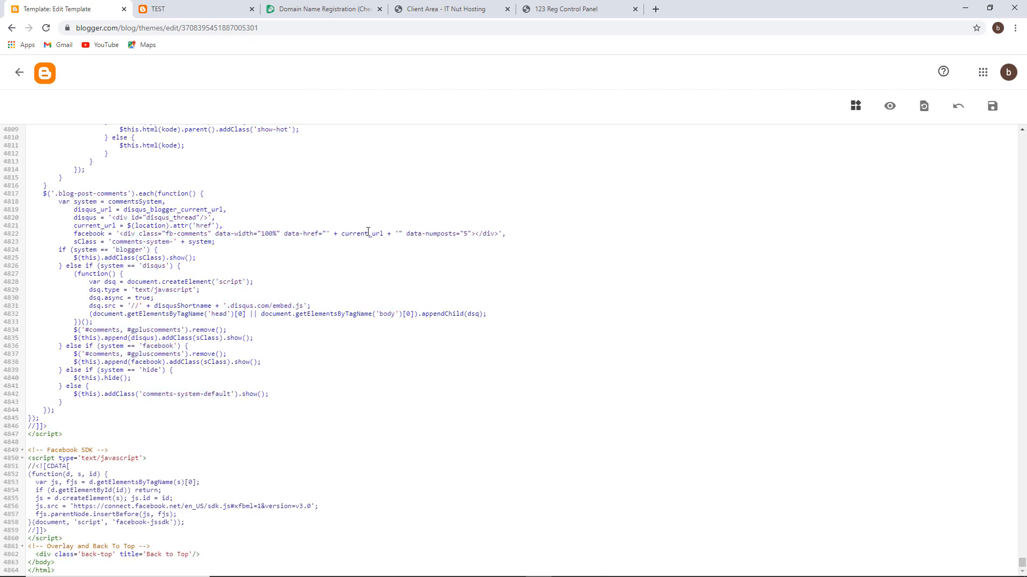
scroll(983, 166, up, 7)
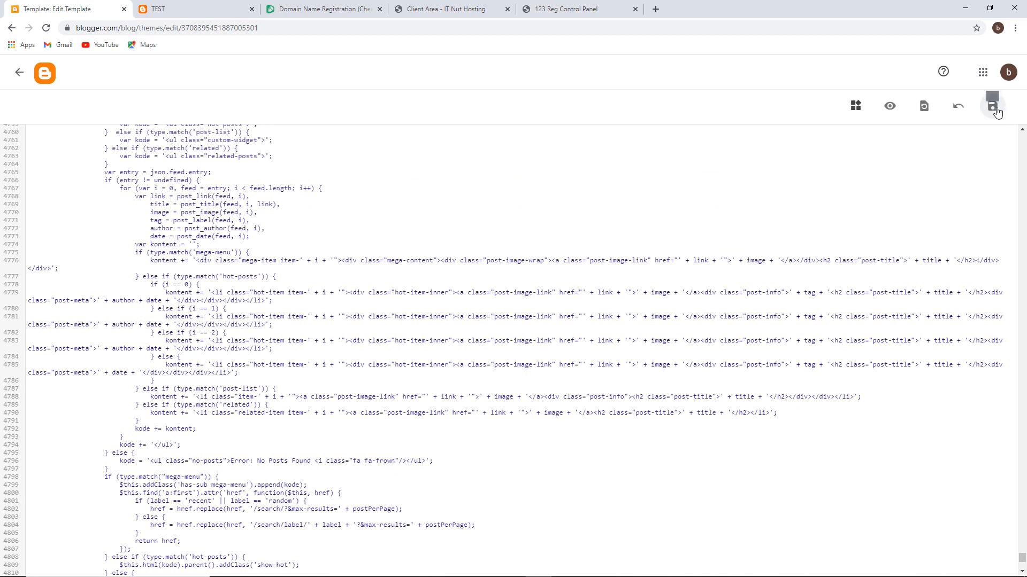
click(992, 105)
Preview the new theme in desktop, tablet, mobile and full-size views and examine its layout from header to footer
click(885, 107)
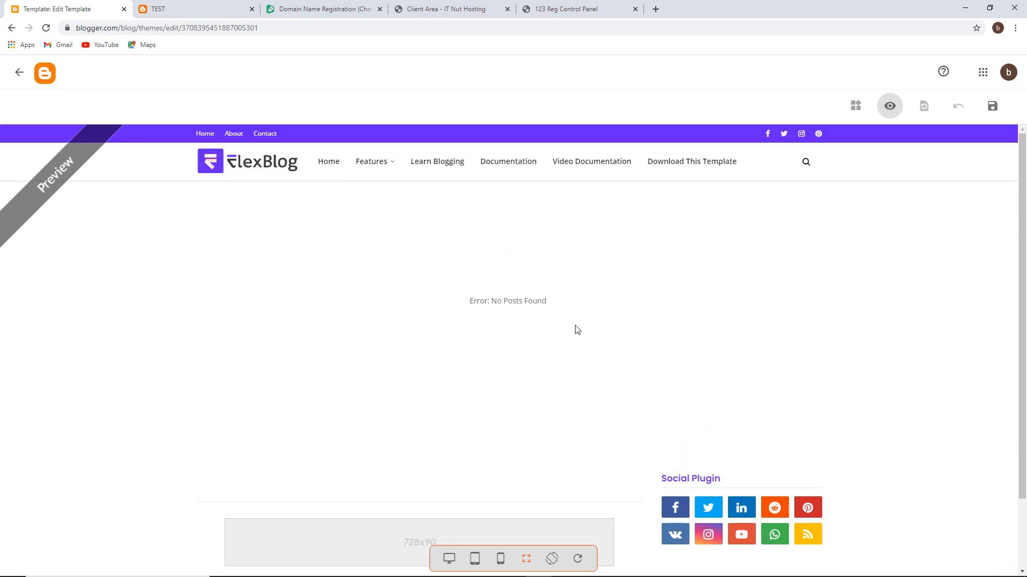
click(449, 558)
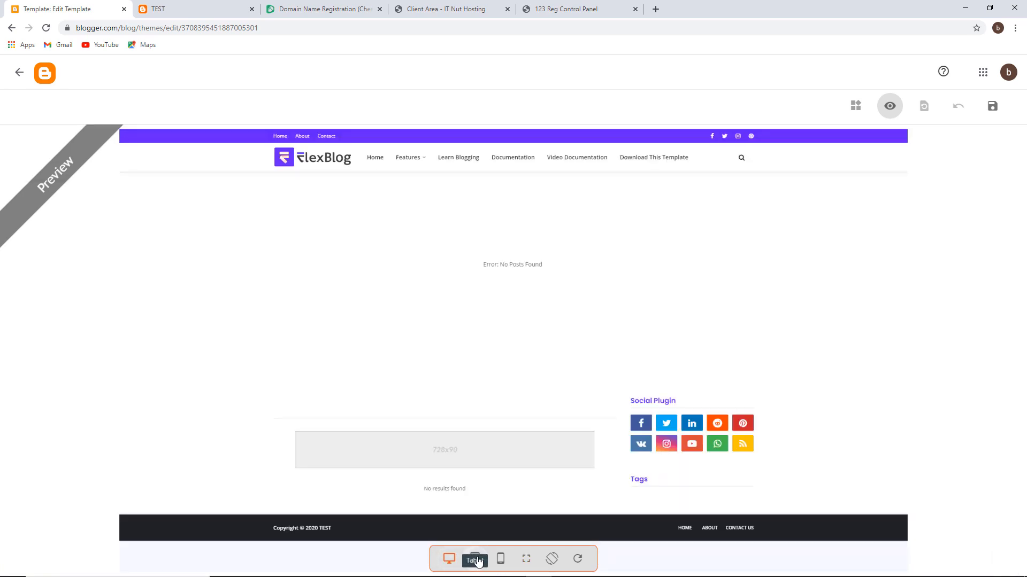
click(476, 559)
click(501, 560)
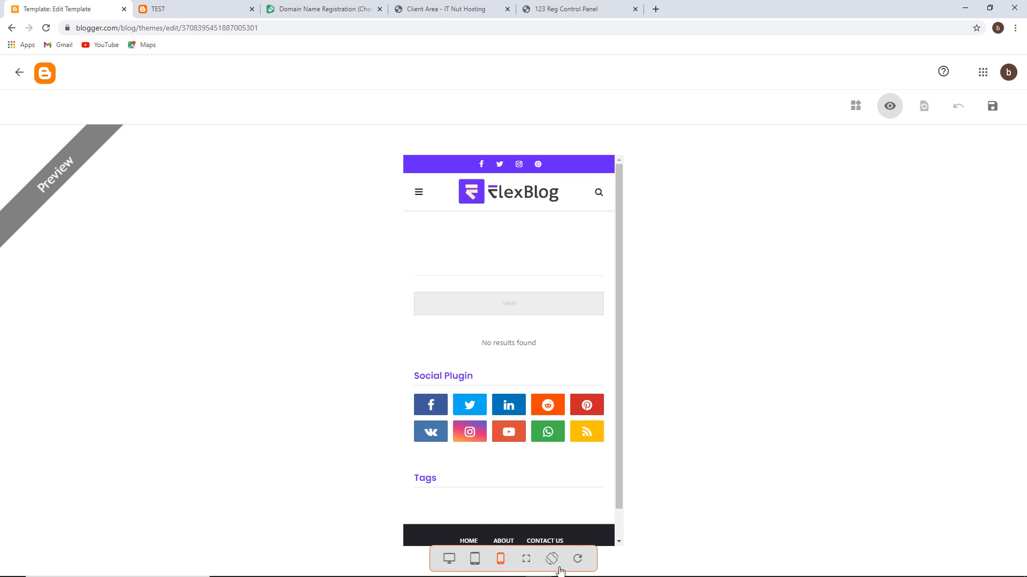
click(525, 558)
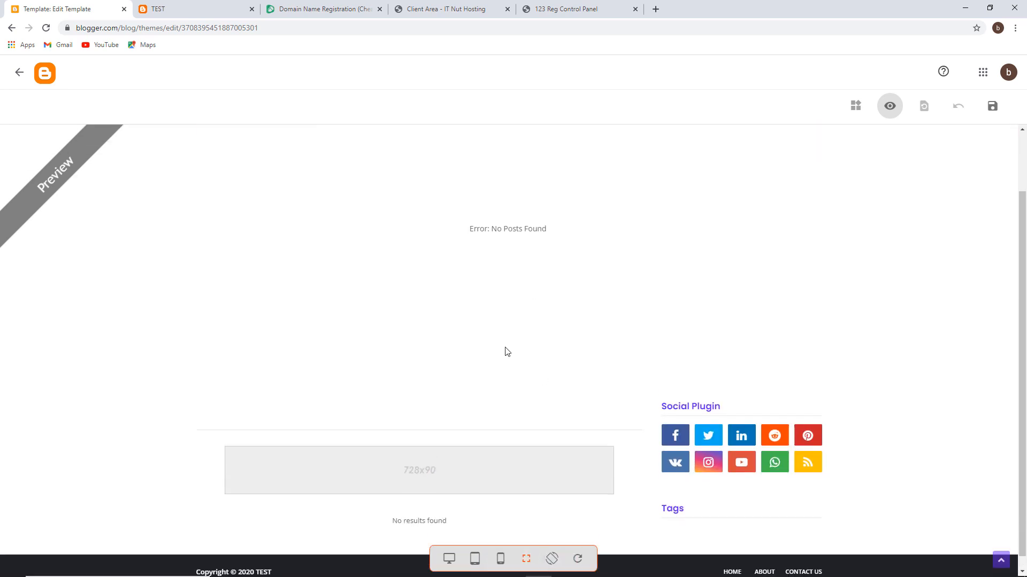
scroll(507, 351, up, 1)
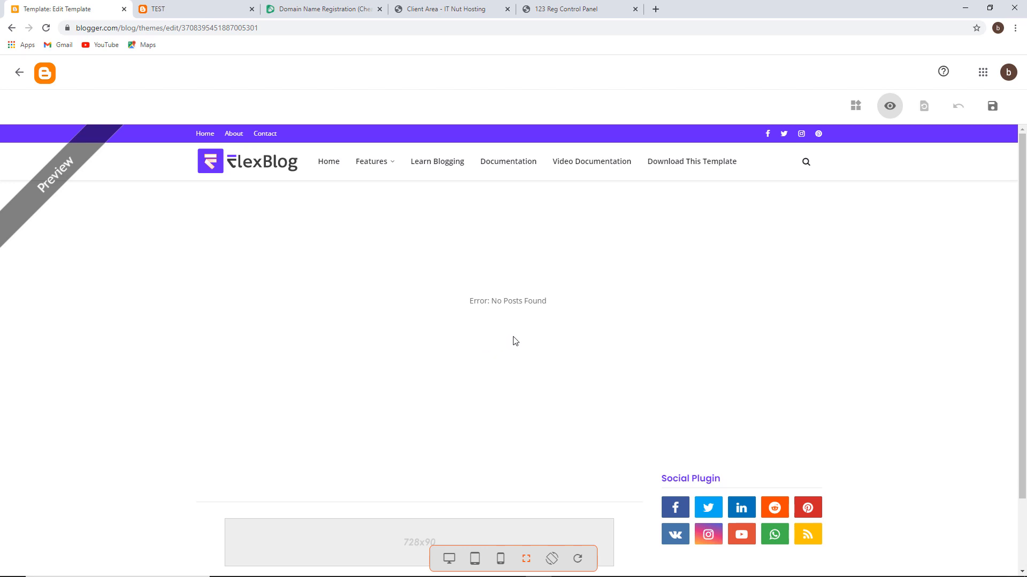
scroll(512, 337, down, 1)
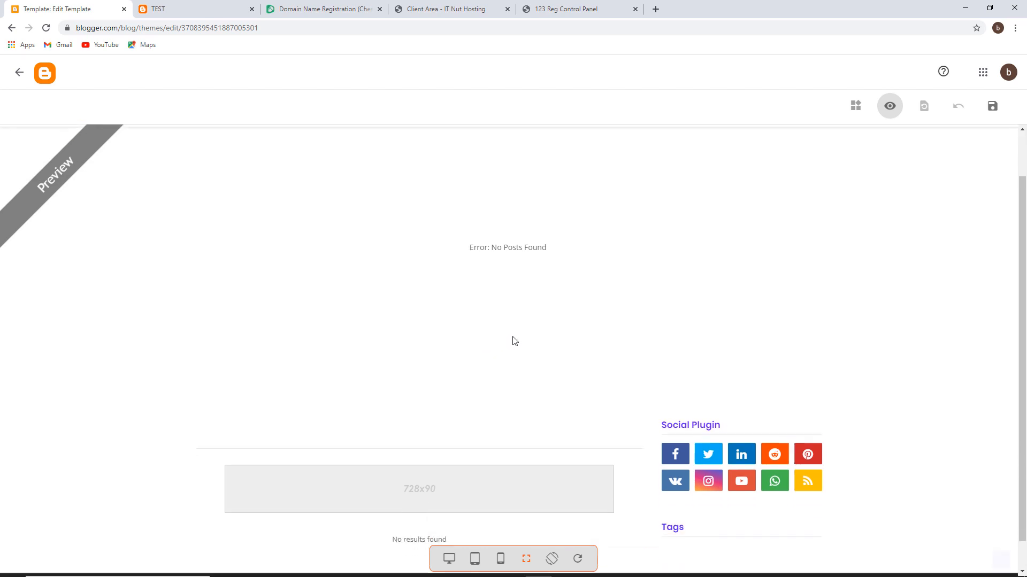
scroll(512, 337, up, 1)
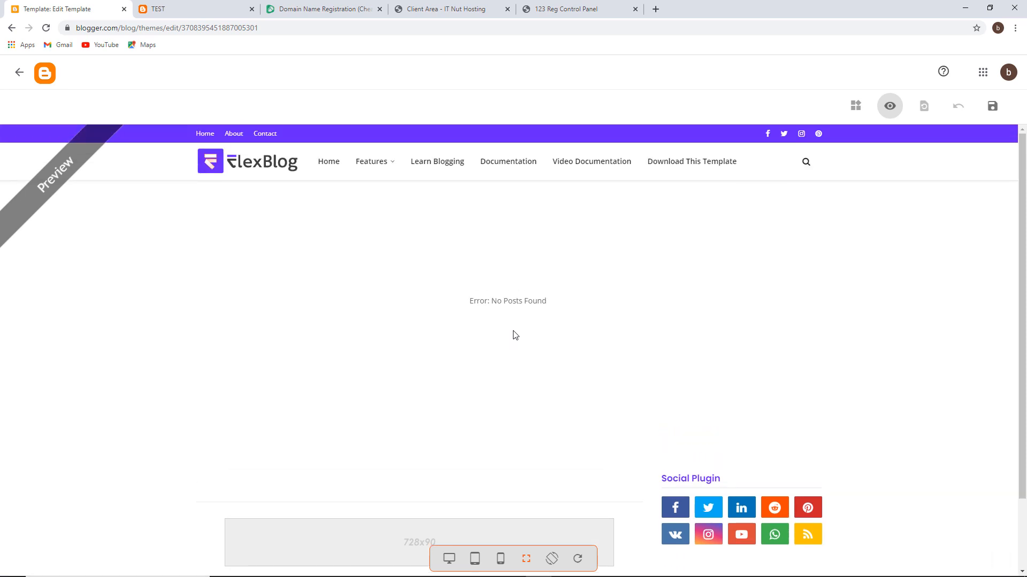
scroll(513, 331, down, 2)
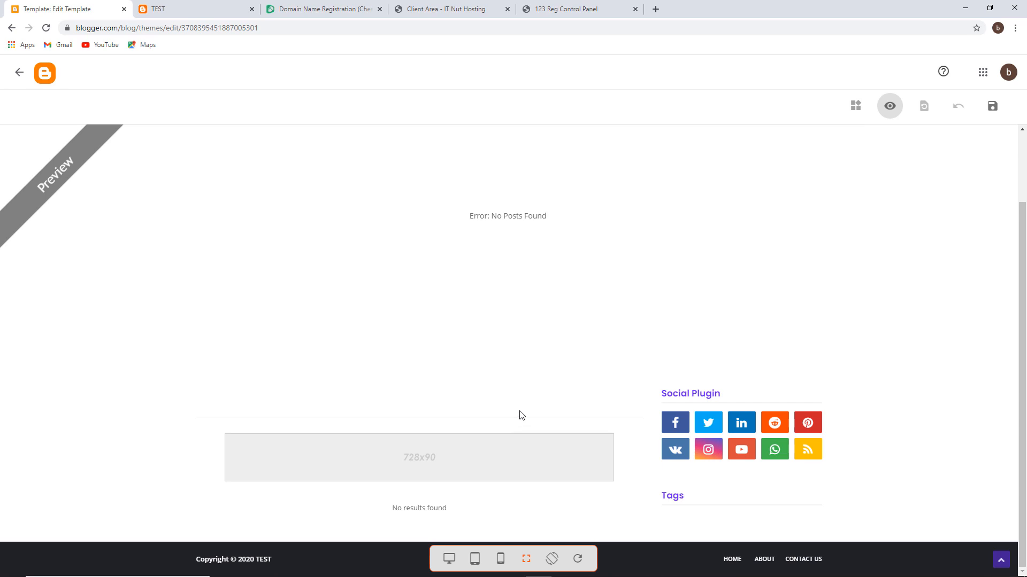
scroll(353, 334, up, 1)
scroll(352, 334, up, 1)
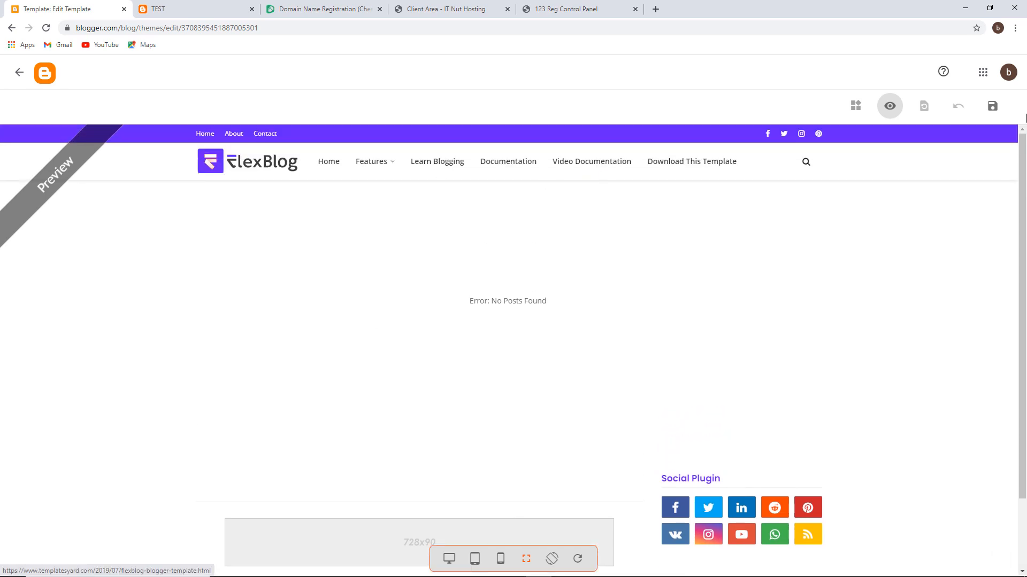
Save the theme in the Blogger HTML editor and reload the live TEST blog to check its new layout down to the footer
click(993, 108)
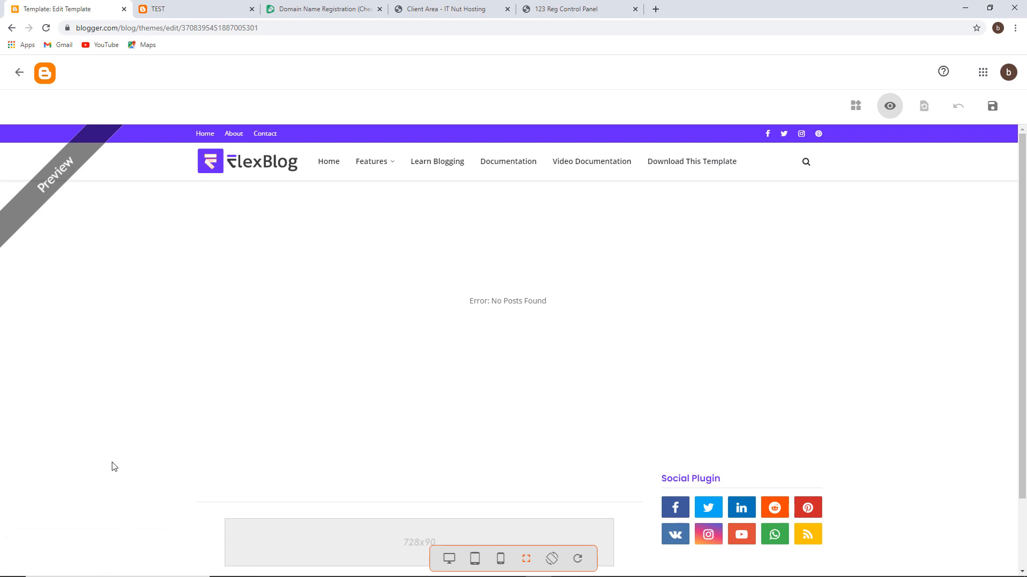
click(163, 10)
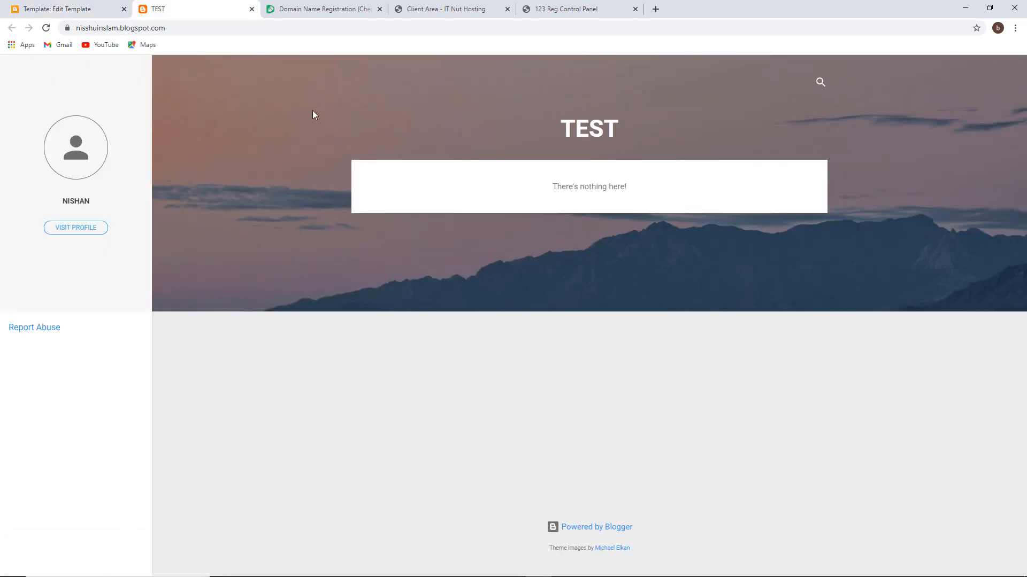
click(46, 28)
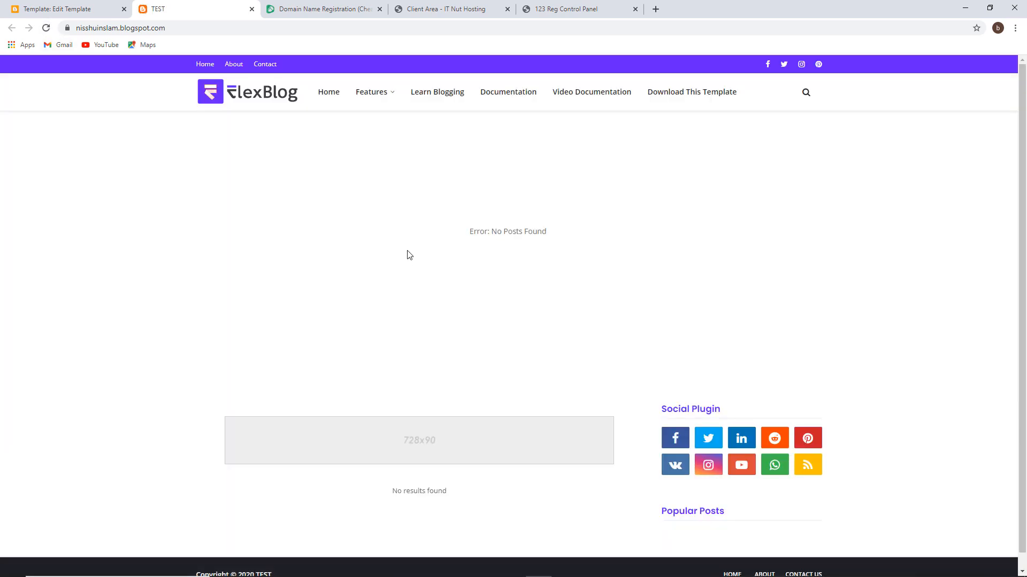
scroll(389, 270, down, 1)
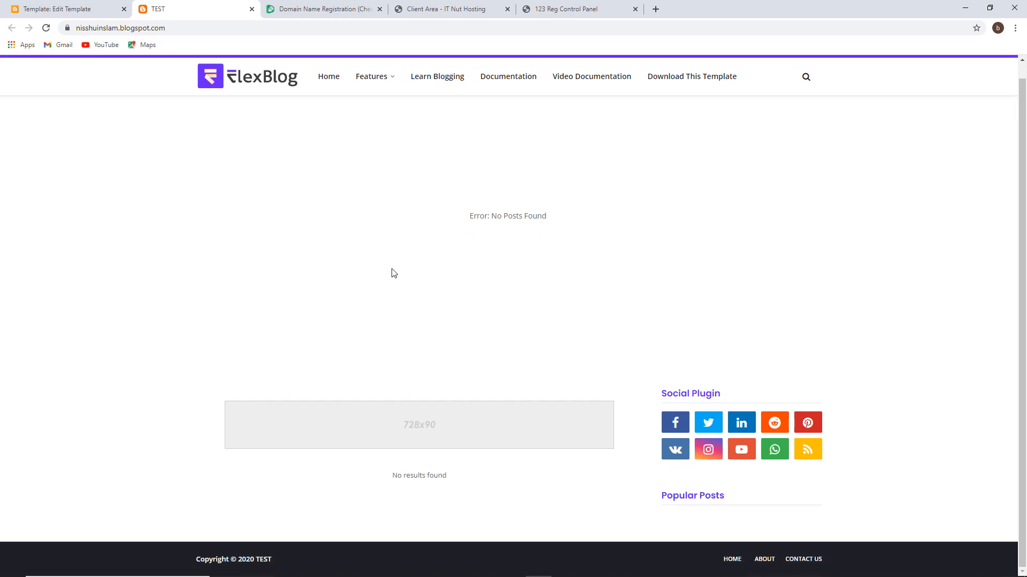
scroll(460, 251, up, 1)
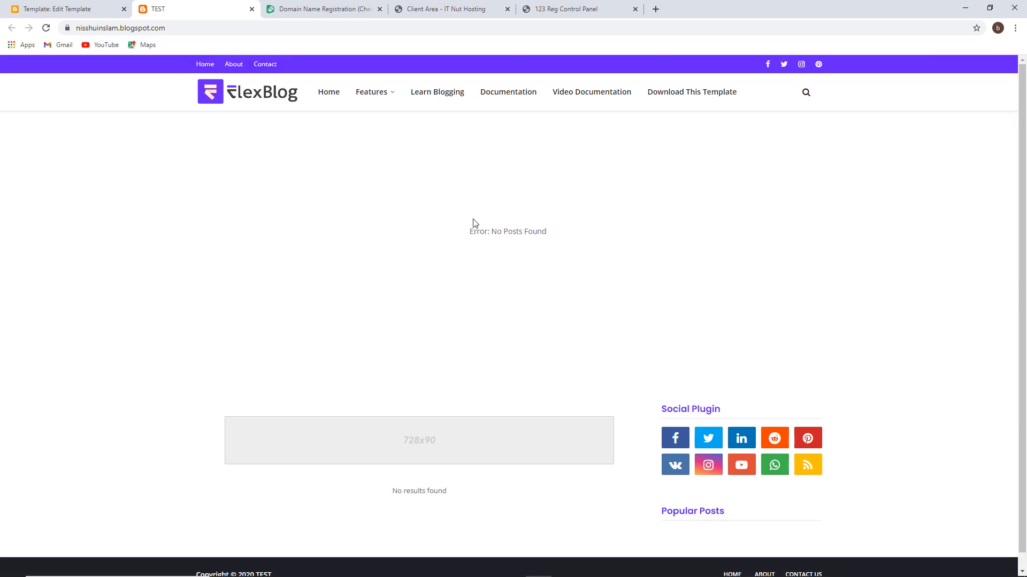
Leave the HTML editor and return to the TEST blog's Theme page in Blogger
click(53, 9)
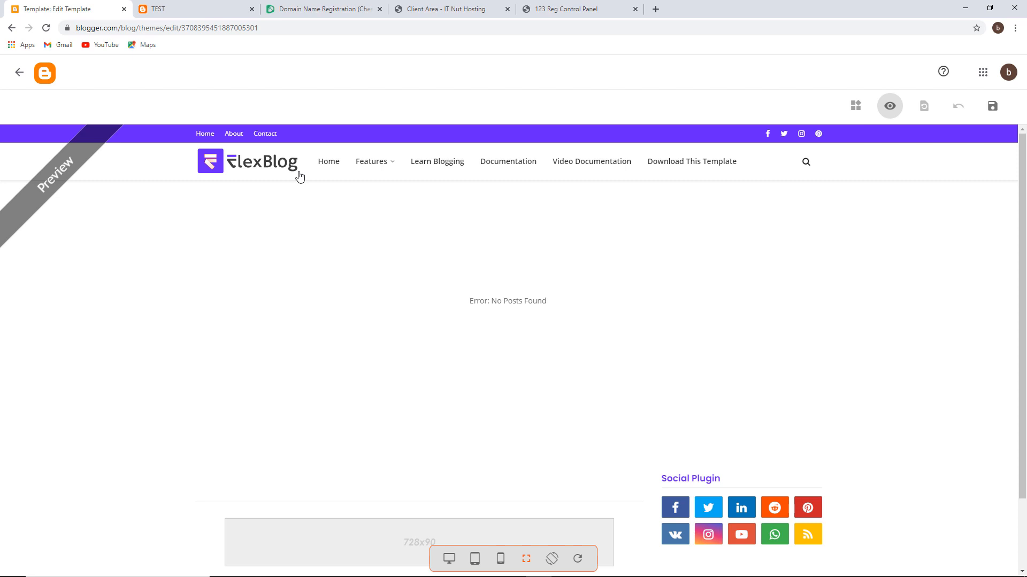
click(19, 72)
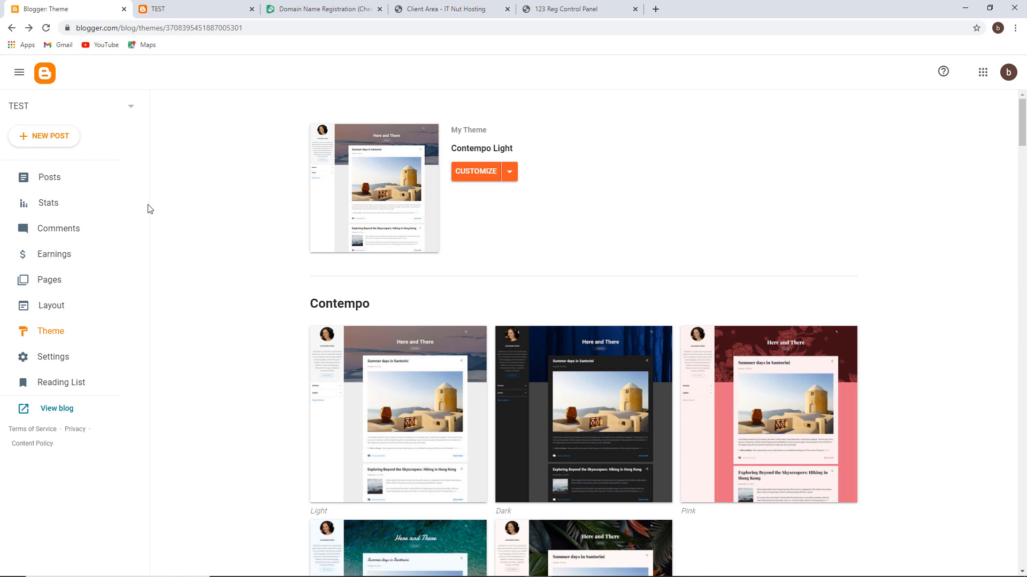
Examine the register, renew and transfer prices in the domain price list on the ITNut website
click(267, 10)
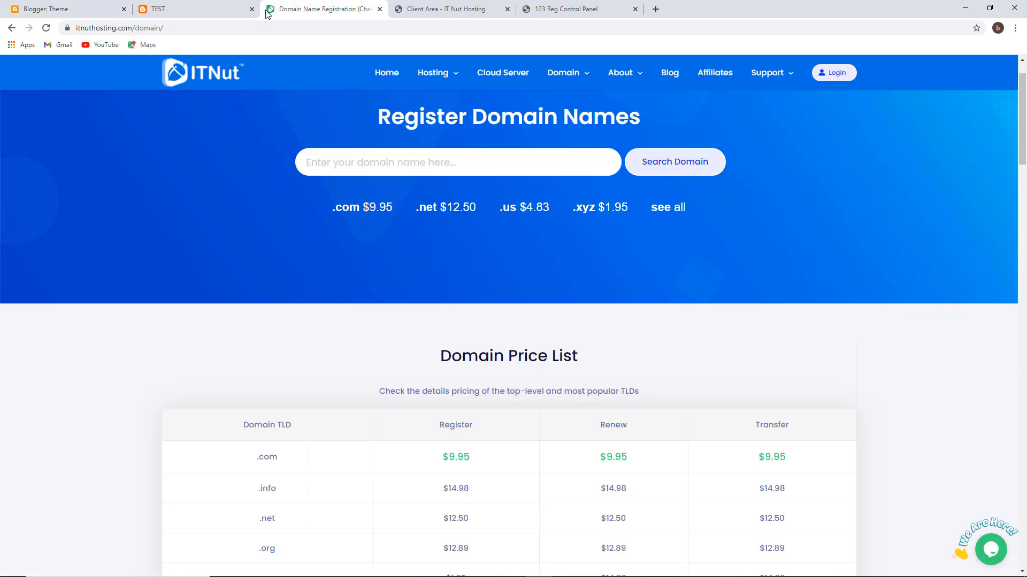
scroll(328, 224, down, 3)
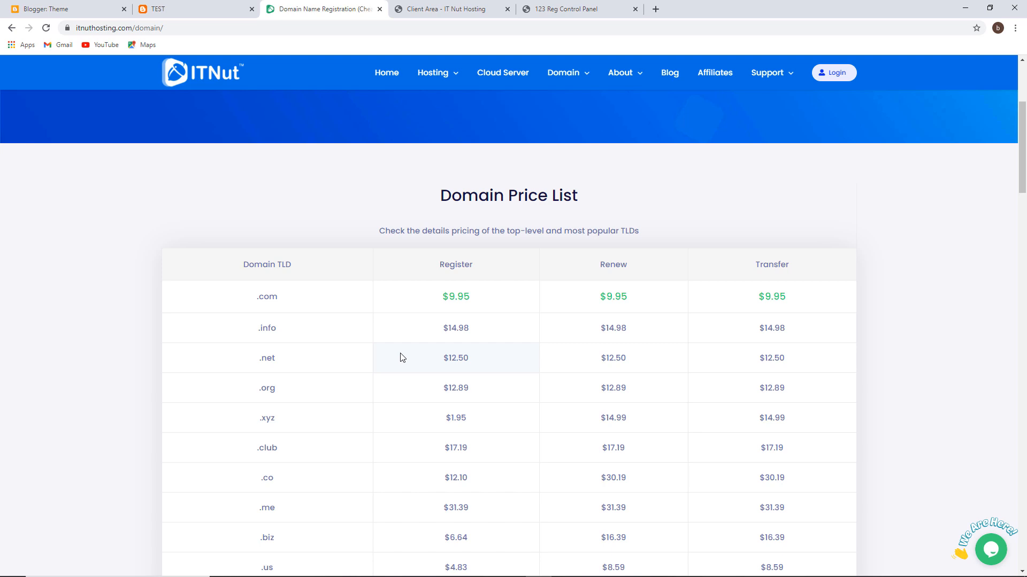
scroll(402, 357, up, 2)
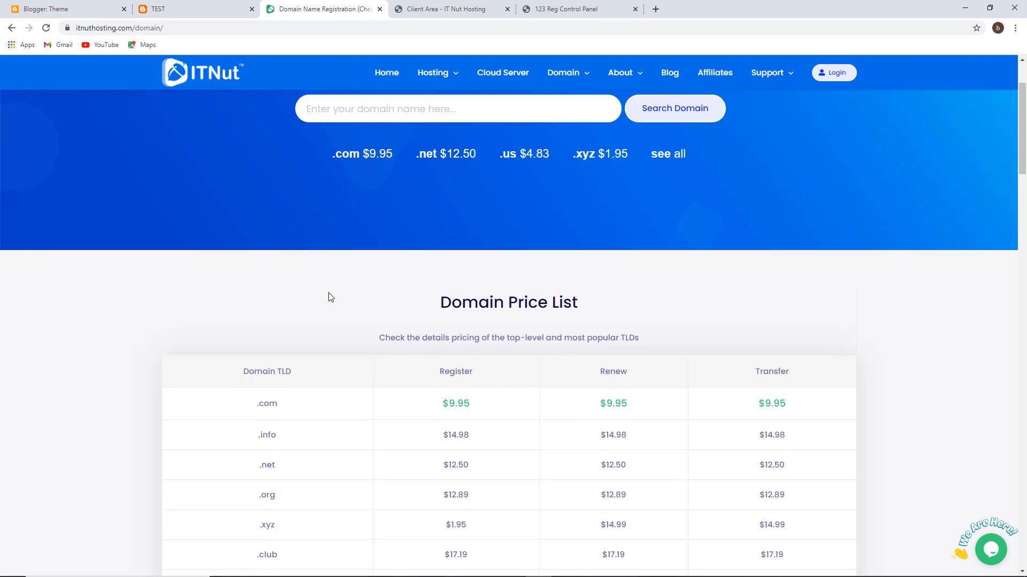
scroll(355, 335, down, 3)
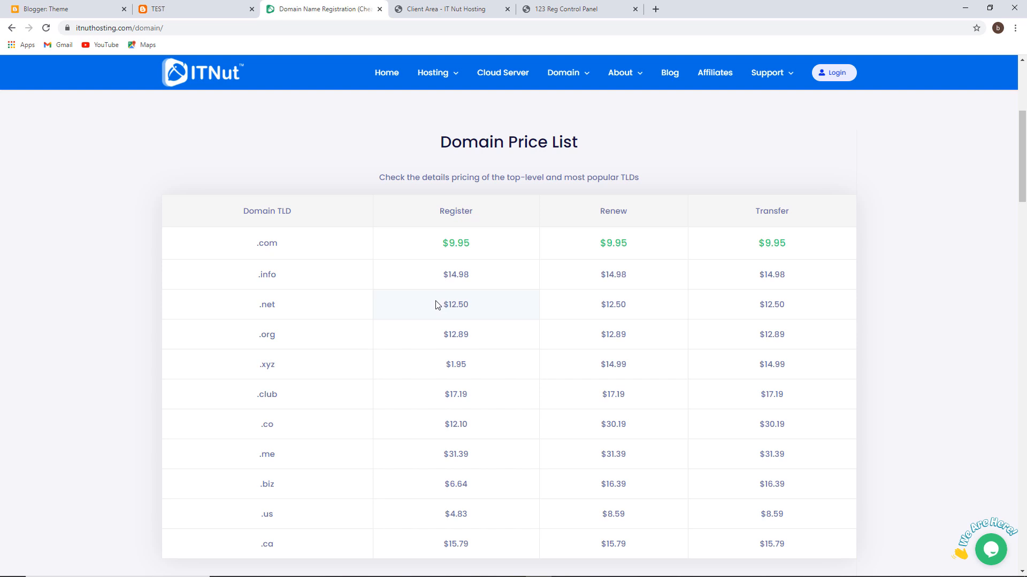
scroll(239, 274, up, 3)
Open the custom domain entry in the Publishing section of the TEST blog's Blogger settings
key(ctrl+1)
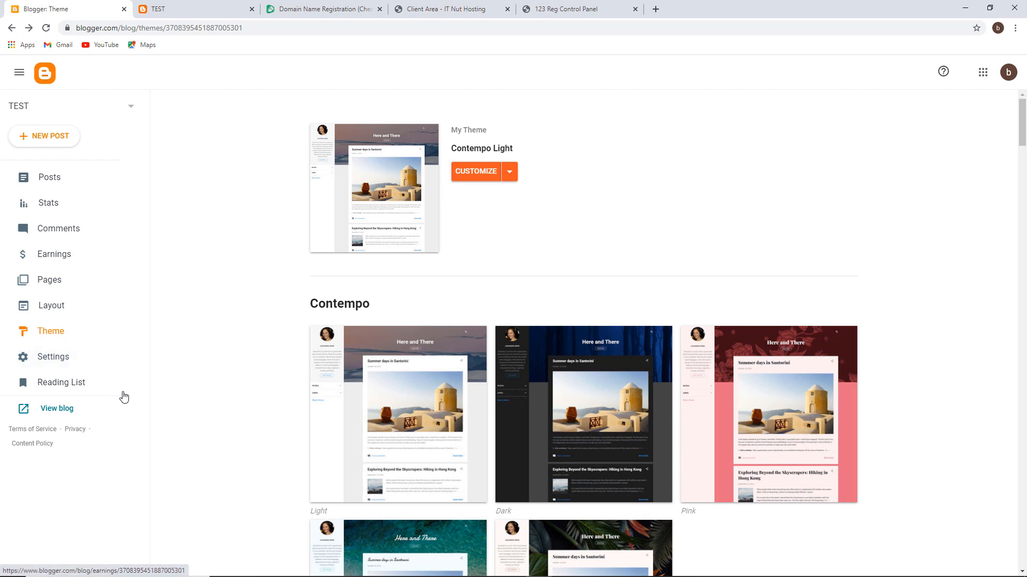
click(78, 363)
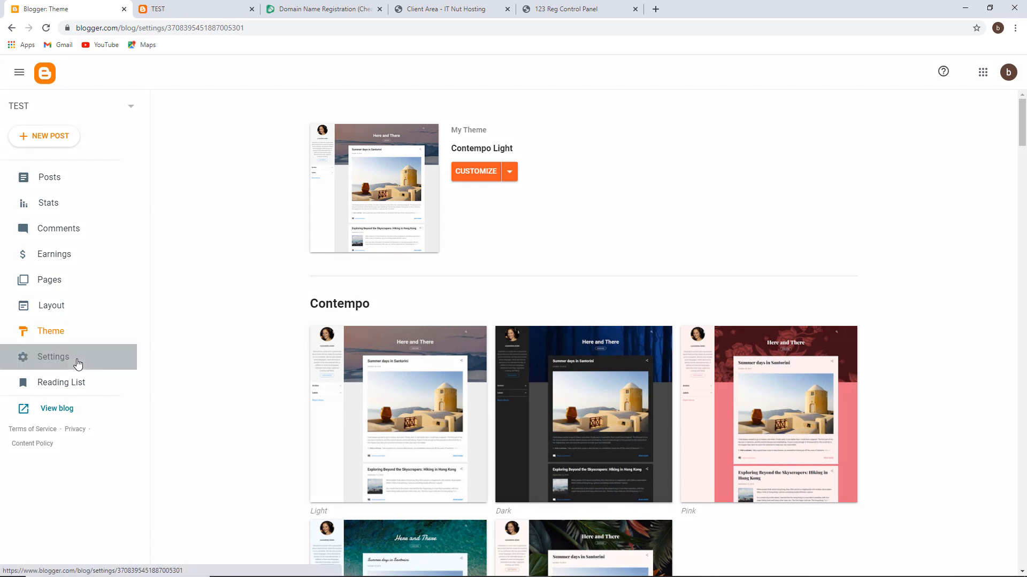
scroll(294, 304, down, 5)
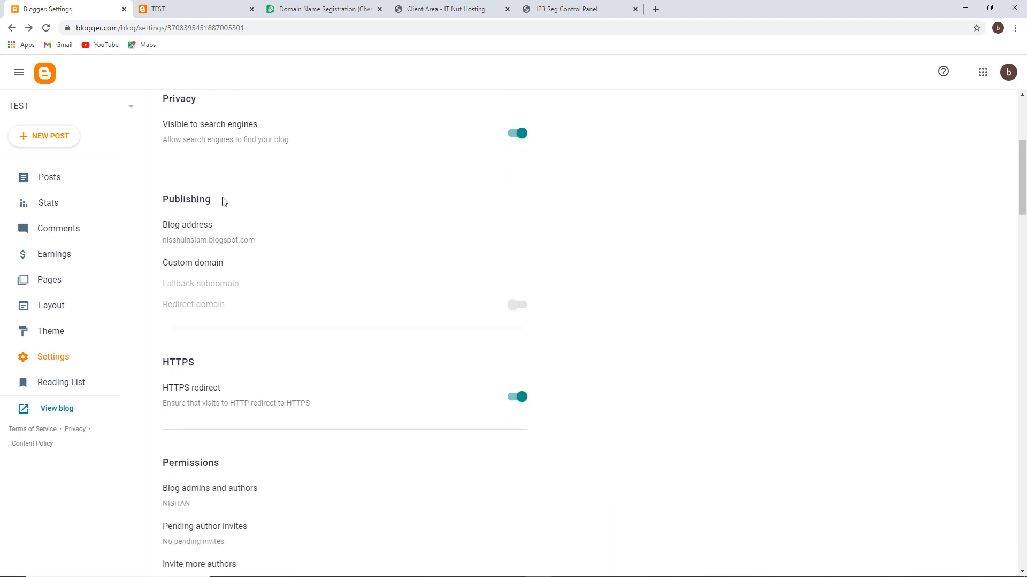
click(207, 237)
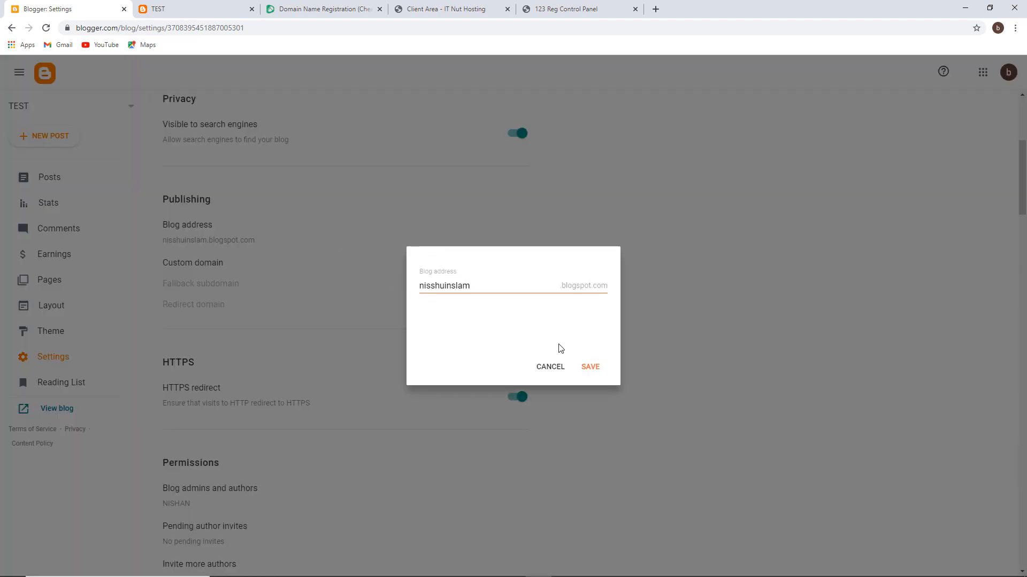
click(550, 368)
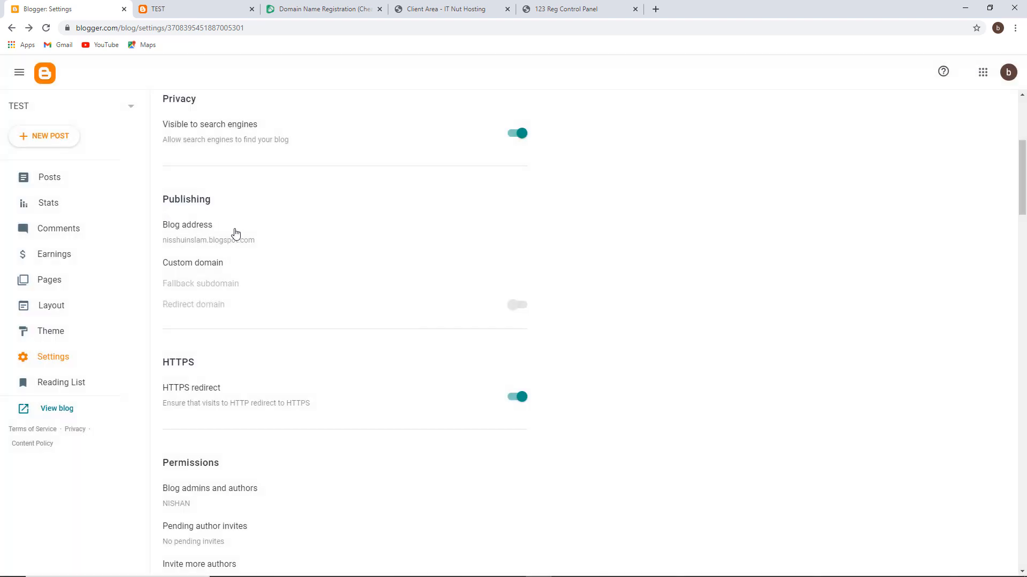
click(220, 267)
click(435, 283)
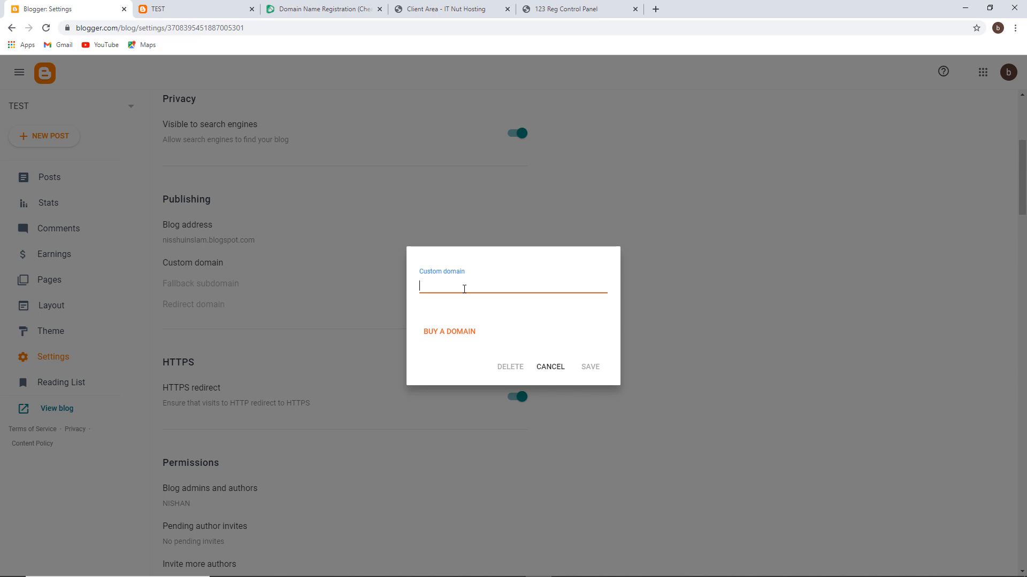
Open the nameserver settings of technologybangladesh.com in the ITNut client area and examine them
click(490, 319)
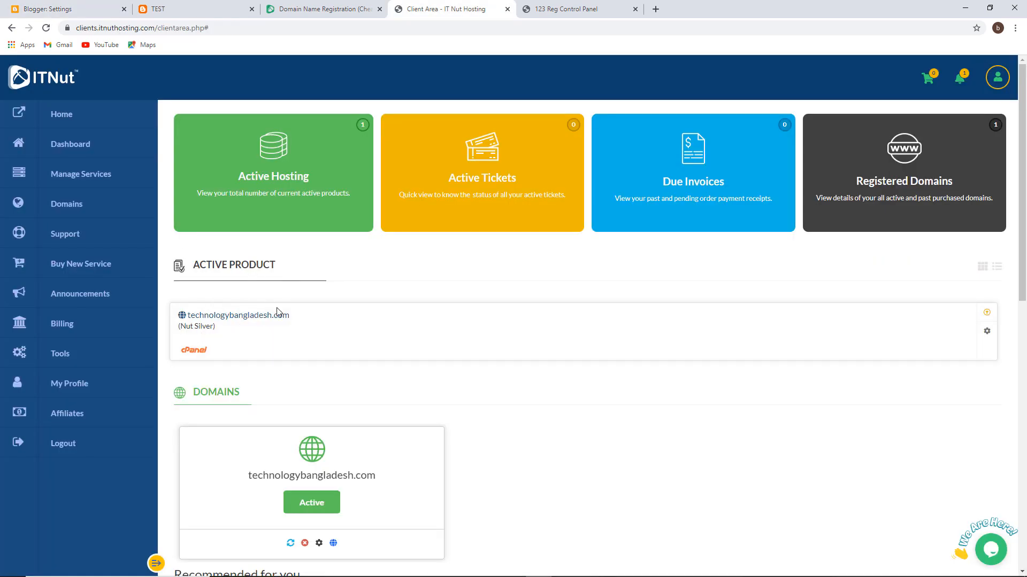
scroll(278, 334, down, 1)
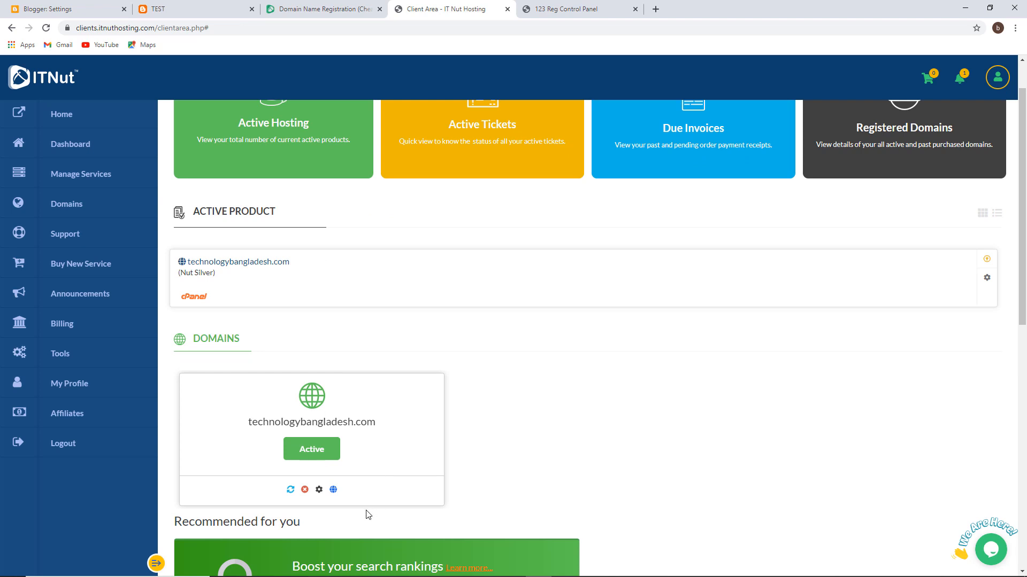
click(333, 490)
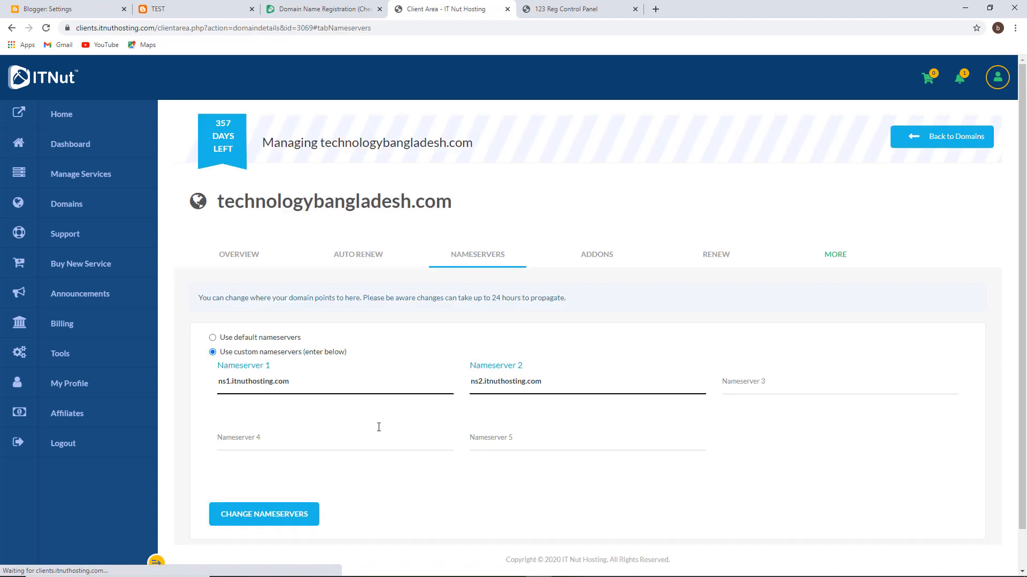
click(490, 216)
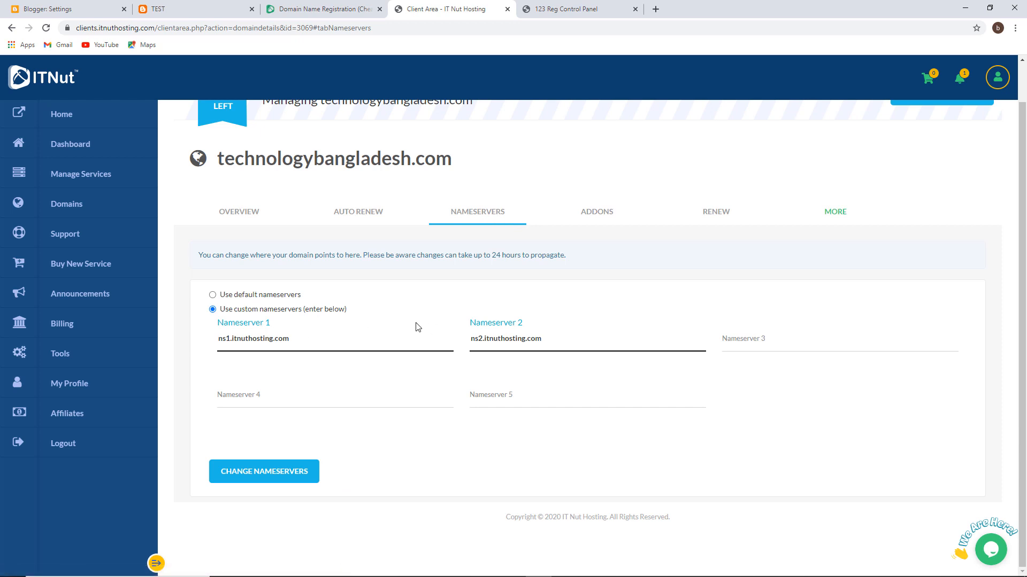
scroll(428, 327, up, 1)
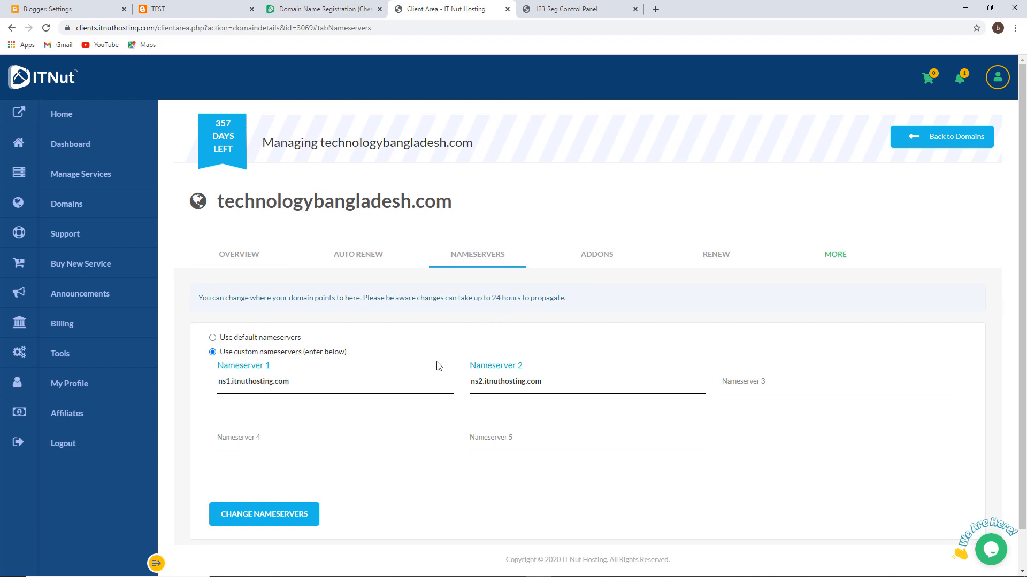
Open DNS Management for technologybangladesh.com in the ITNut client area and look through its host records
click(80, 8)
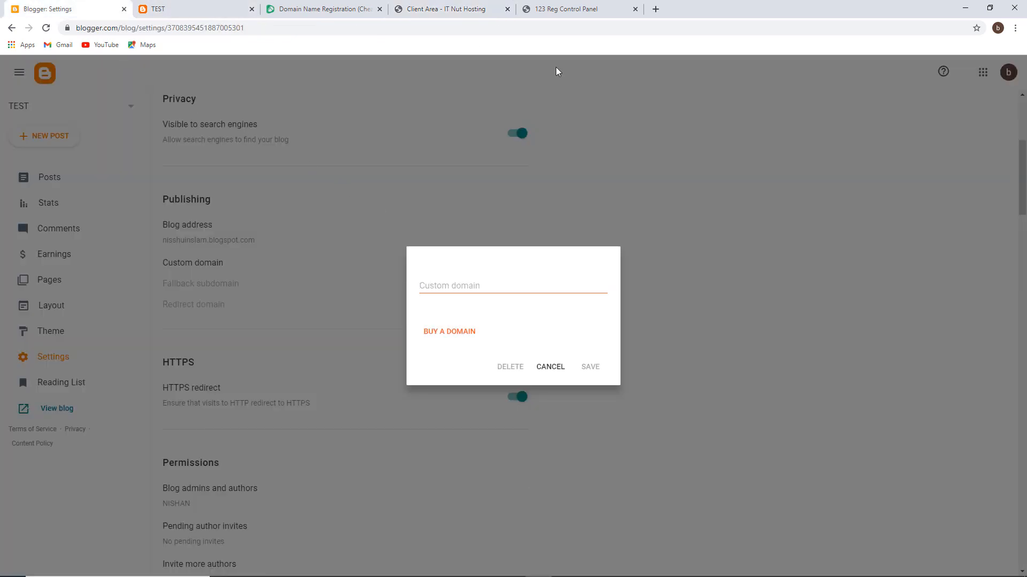
click(446, 13)
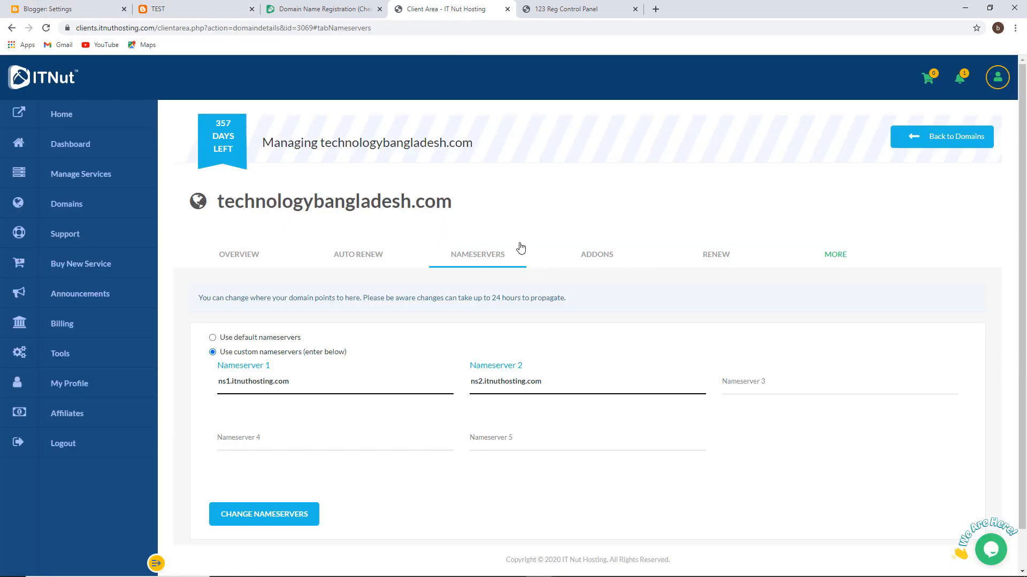
click(837, 259)
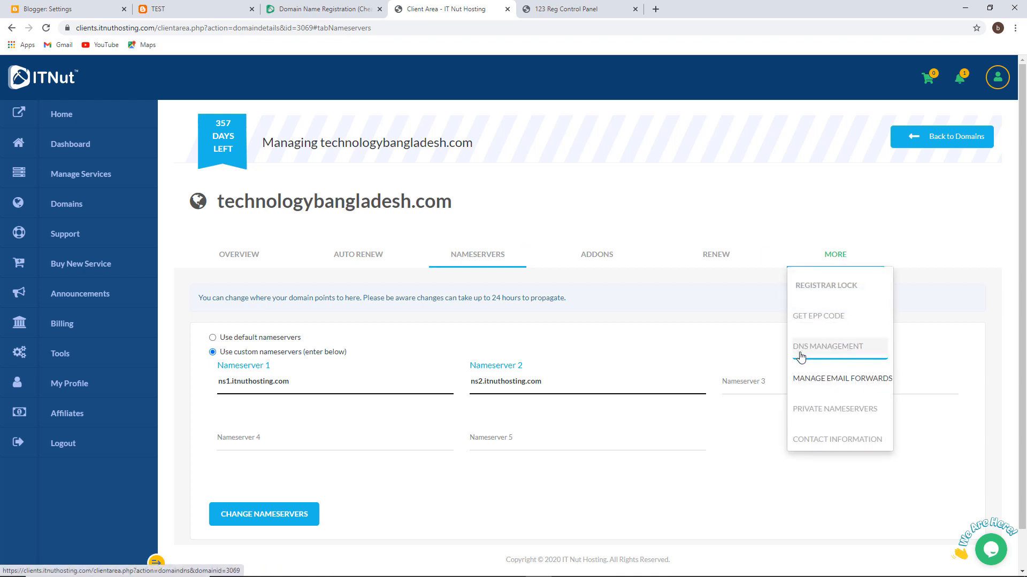
click(843, 353)
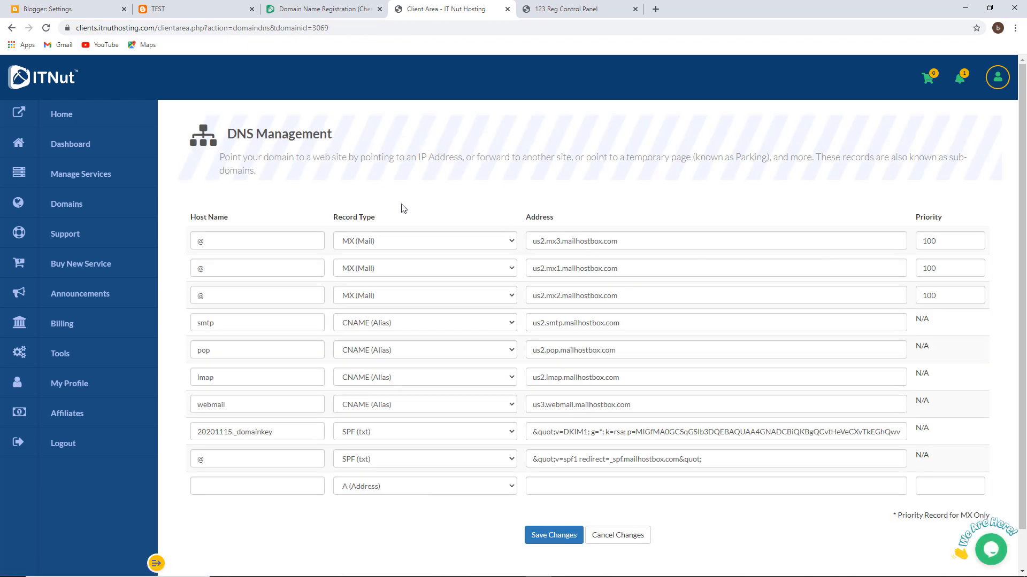
scroll(383, 223, down, 1)
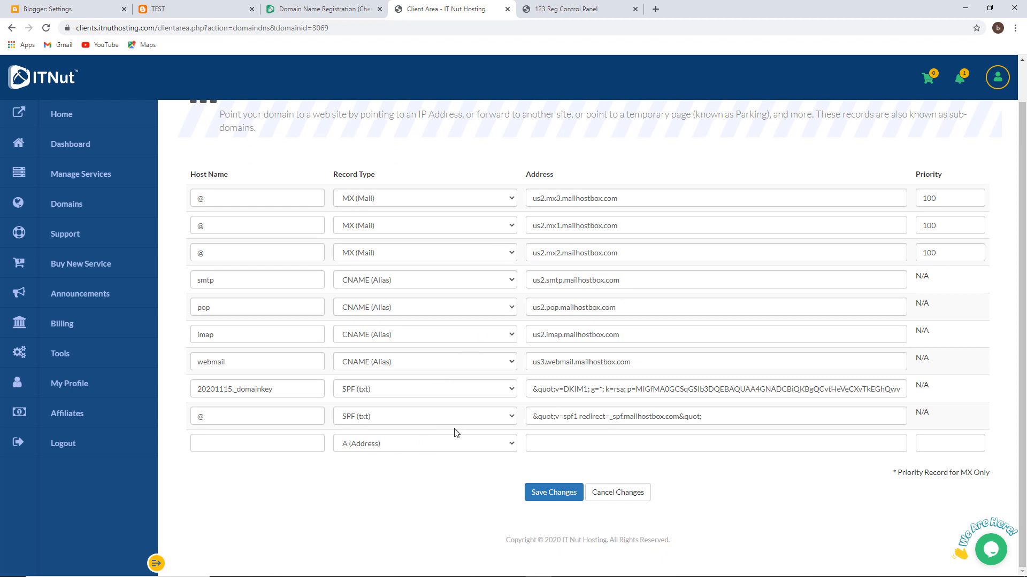
scroll(408, 449, up, 1)
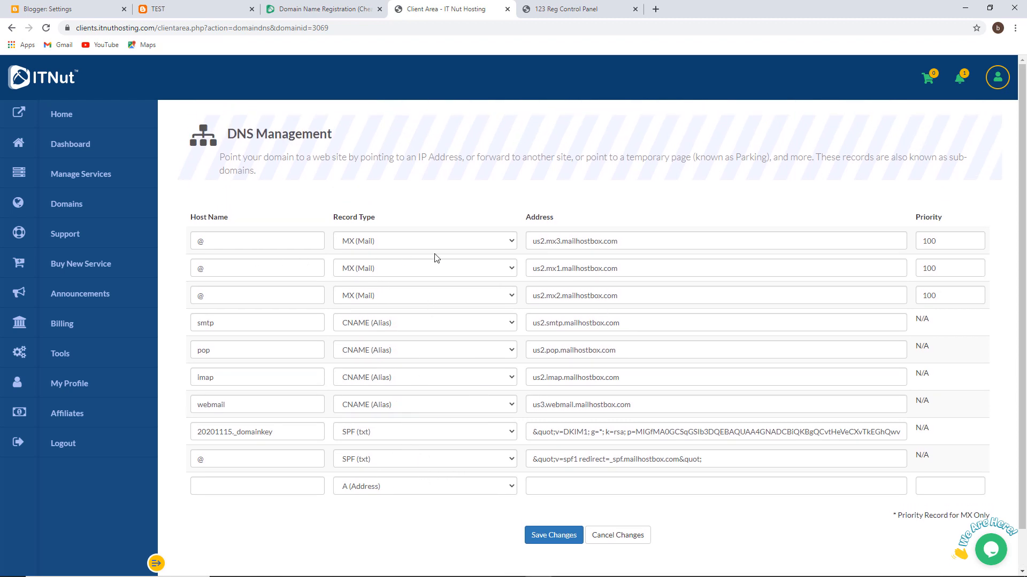
Open DNS management for the domain bearing the account holder's name in 123 Reg and compare it with ITNut's DNS page
click(526, 6)
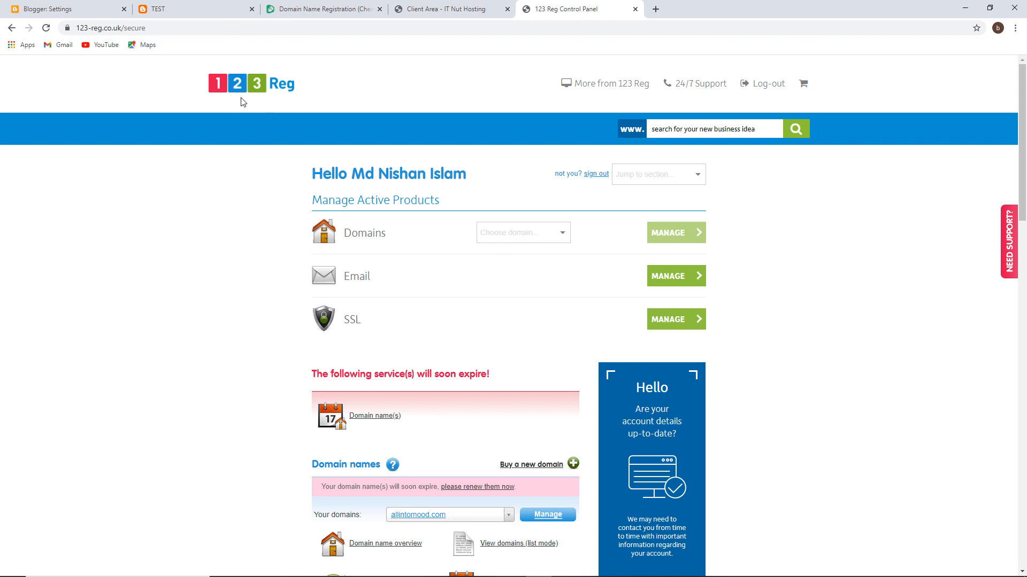
click(535, 237)
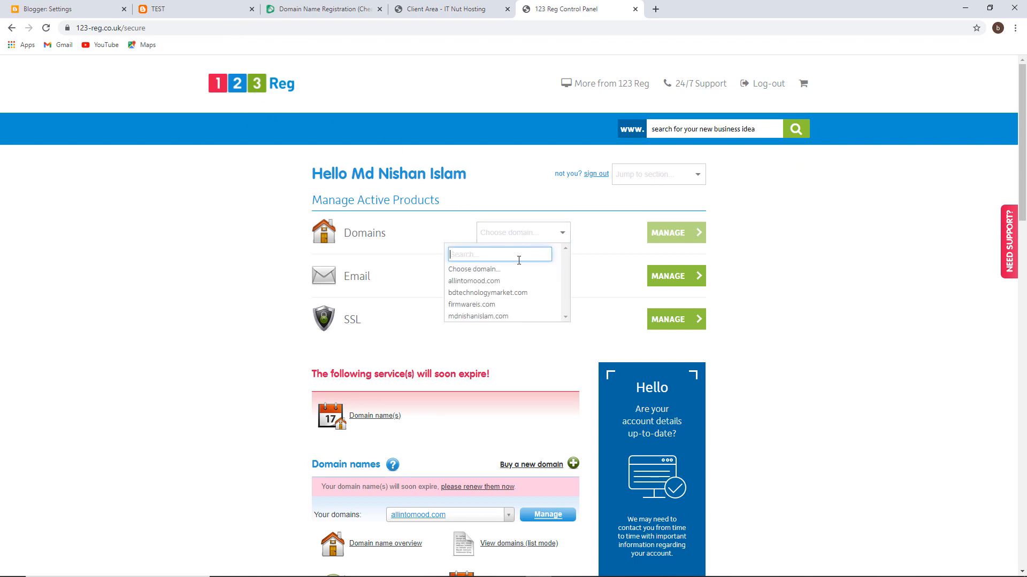
click(484, 316)
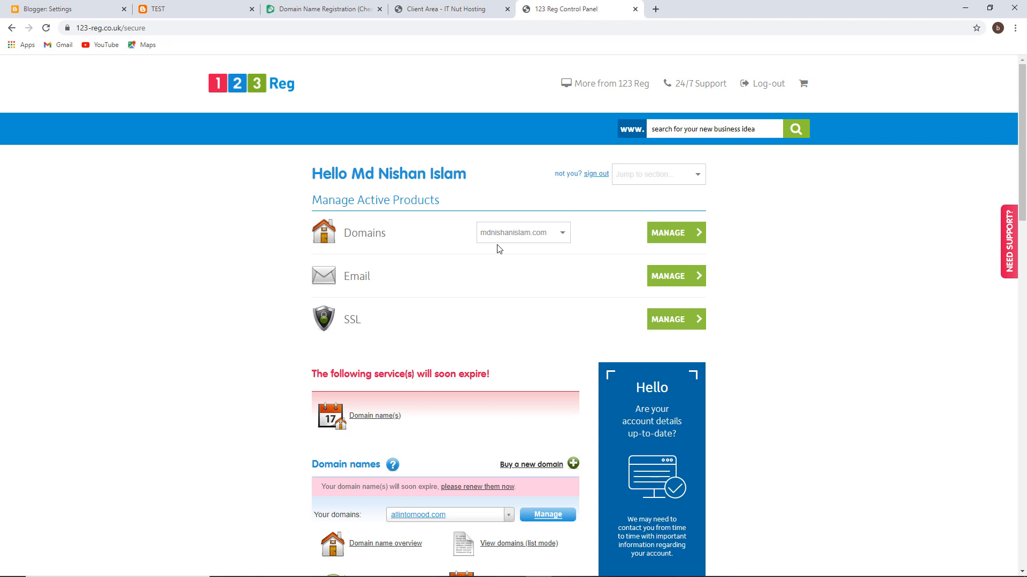
click(663, 236)
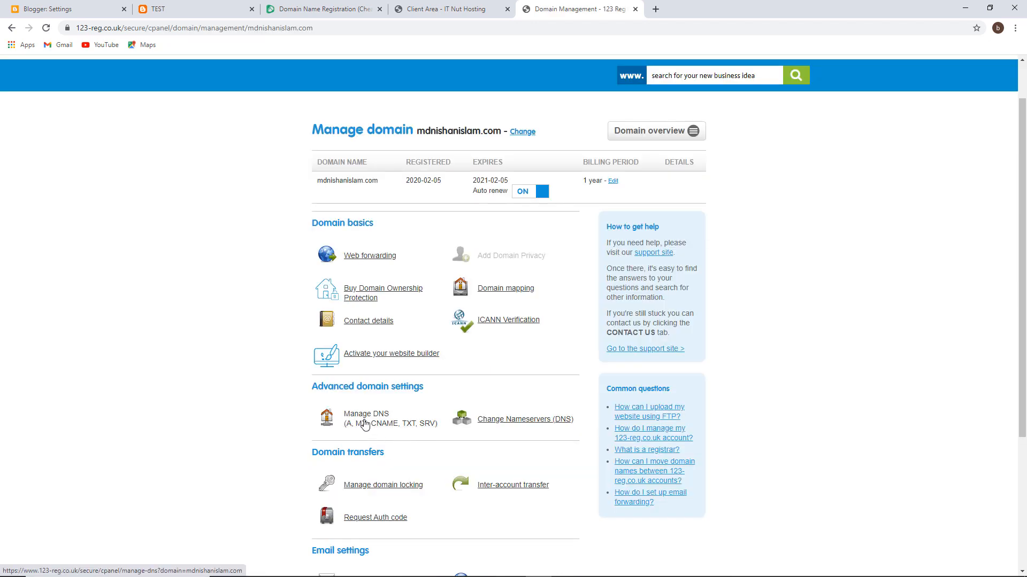
click(378, 420)
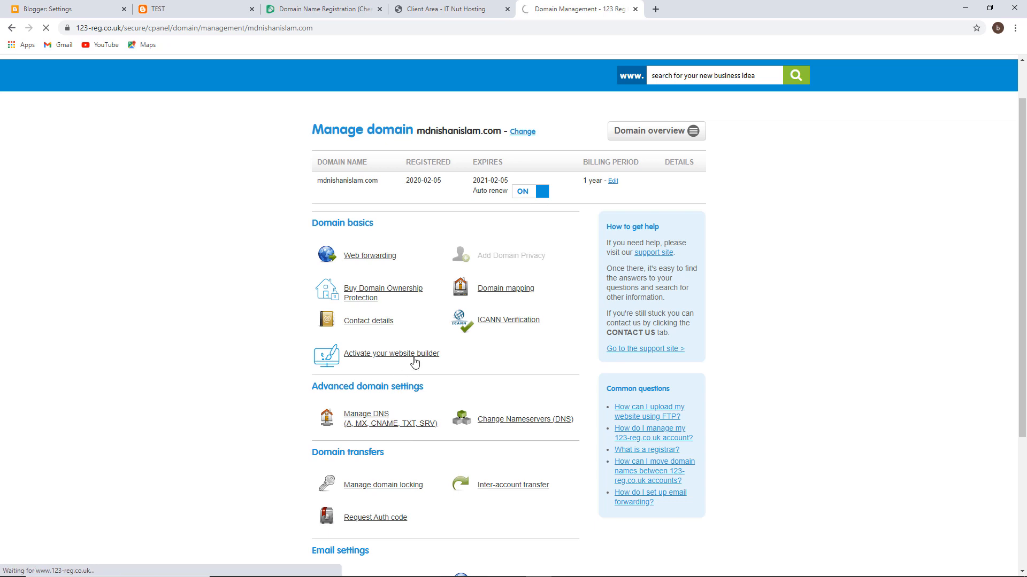
click(423, 5)
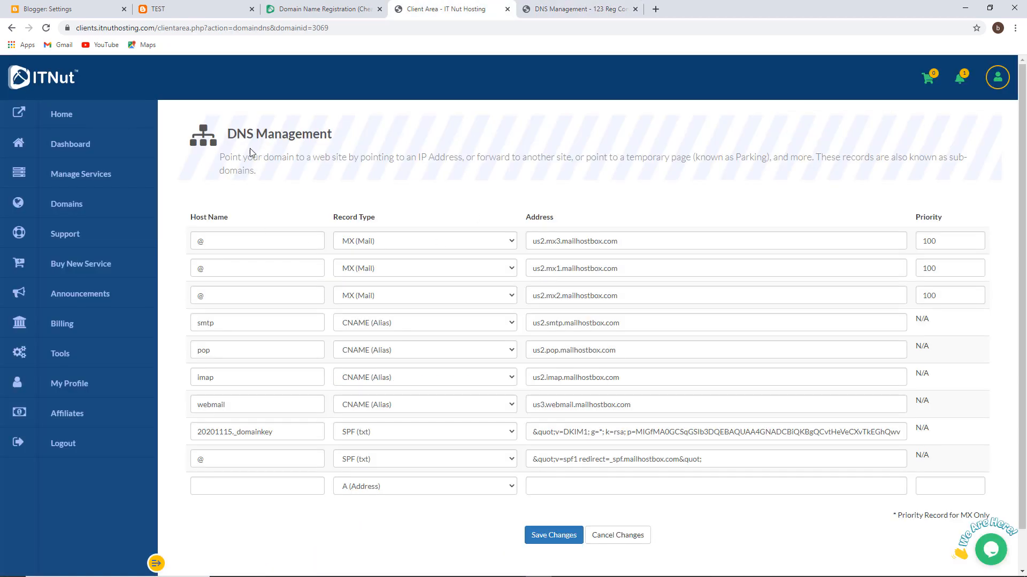
click(556, 7)
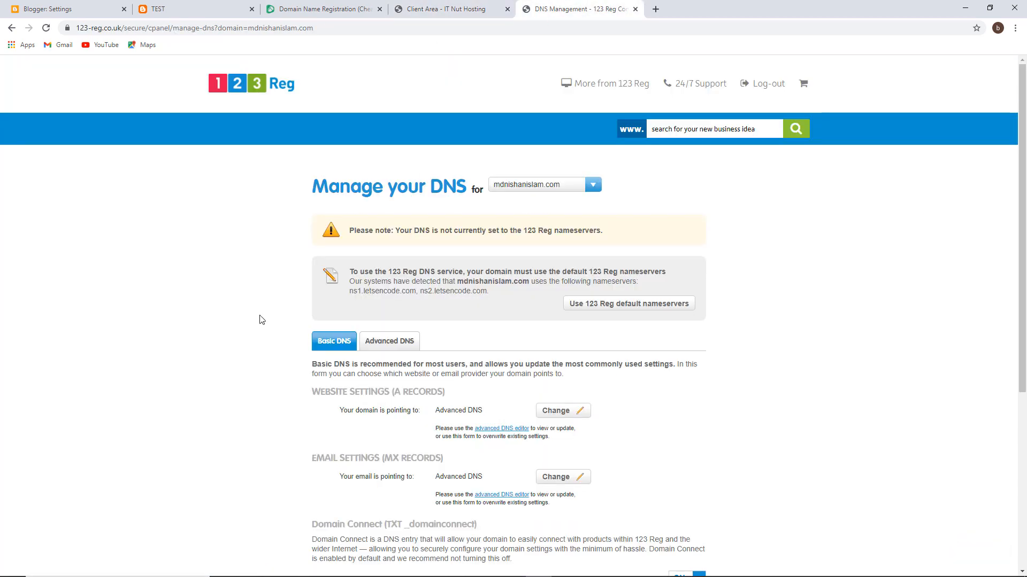
Show the Advanced DNS records of the domain bearing the account holder's name in 123 Reg
scroll(427, 387, down, 1)
click(395, 283)
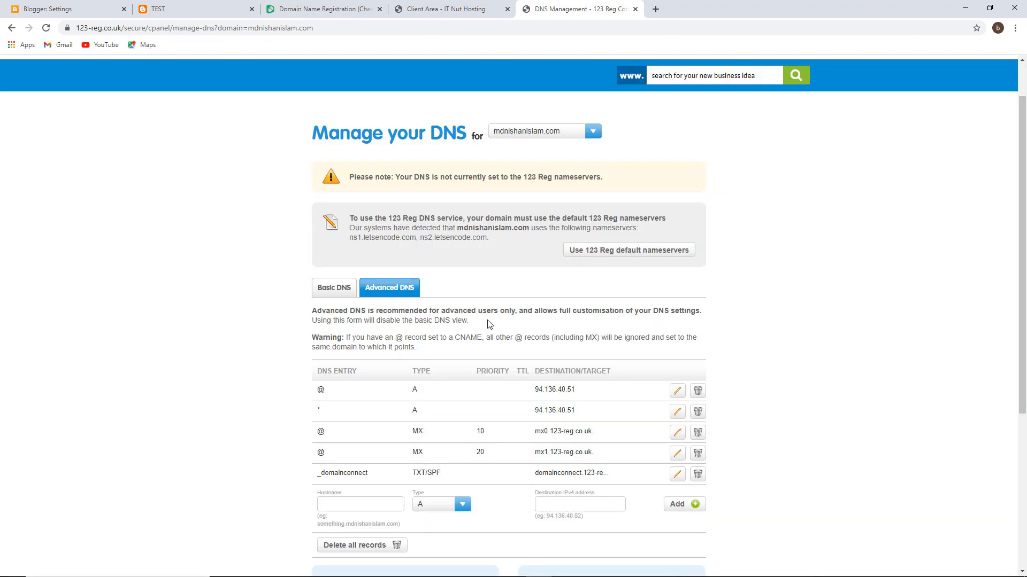
scroll(487, 324, down, 1)
scroll(314, 371, down, 1)
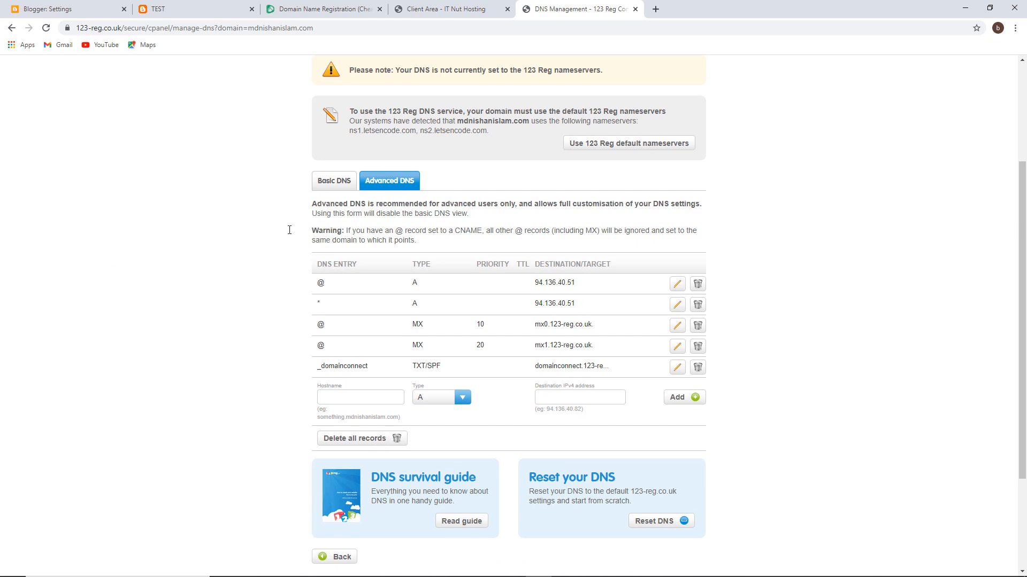
Compare ITNut's DNS Management page with 123 Reg's Advanced DNS record list
click(428, 8)
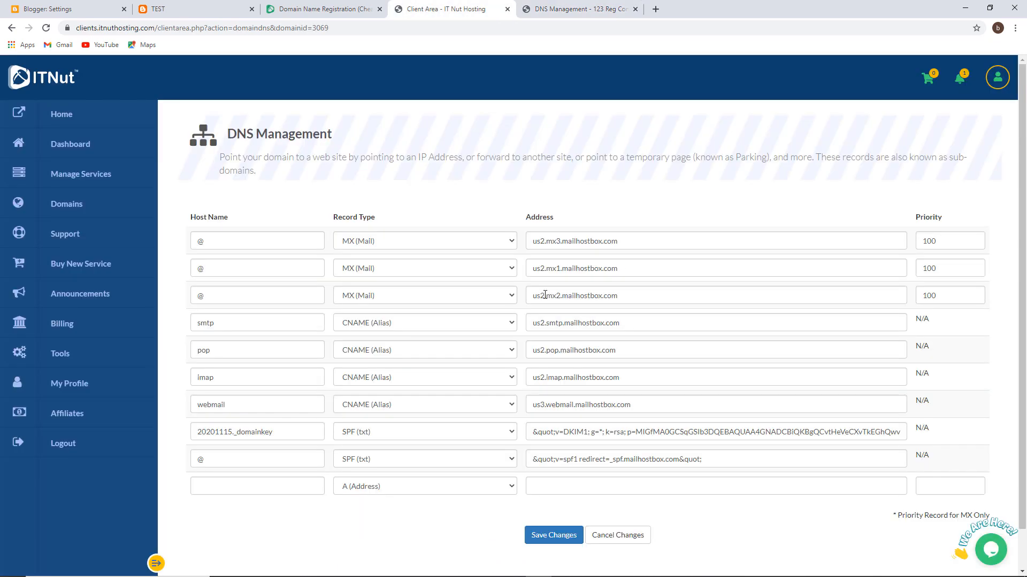
scroll(509, 380, down, 1)
click(551, 8)
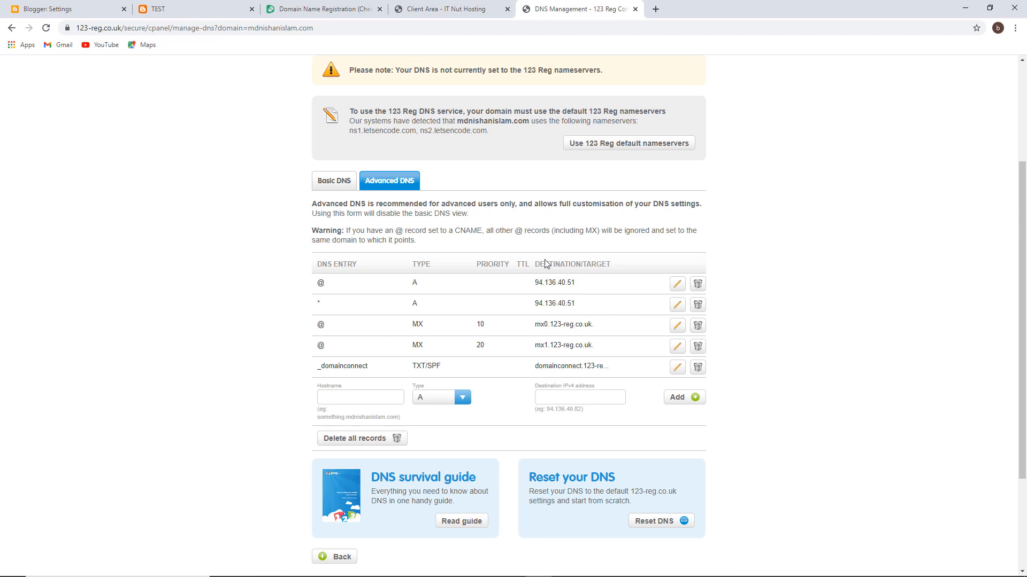
click(444, 9)
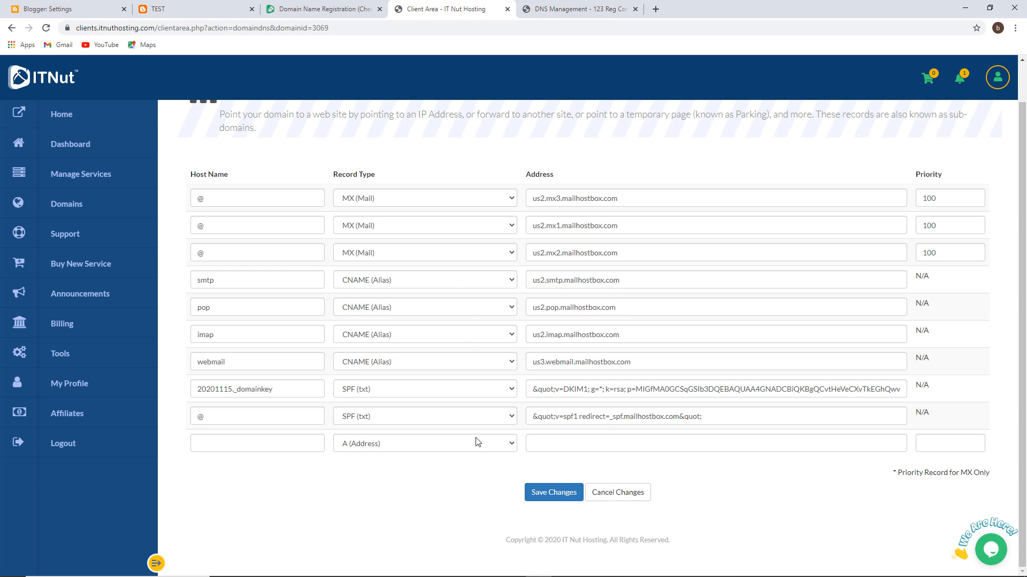
scroll(308, 176, up, 1)
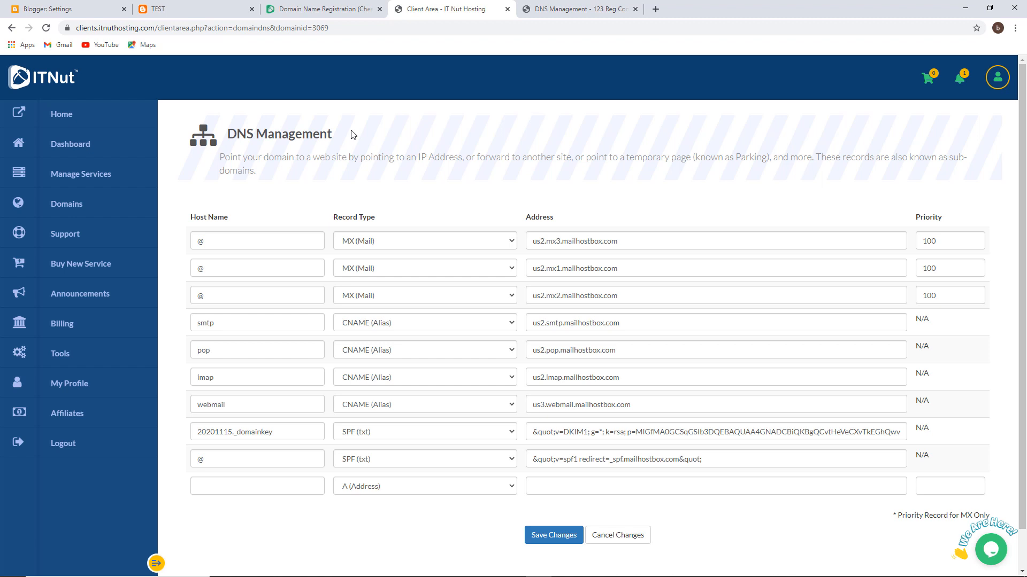
Close the ITNut client area and domain name registration pages, keeping 123 Reg's Advanced DNS page open
click(508, 9)
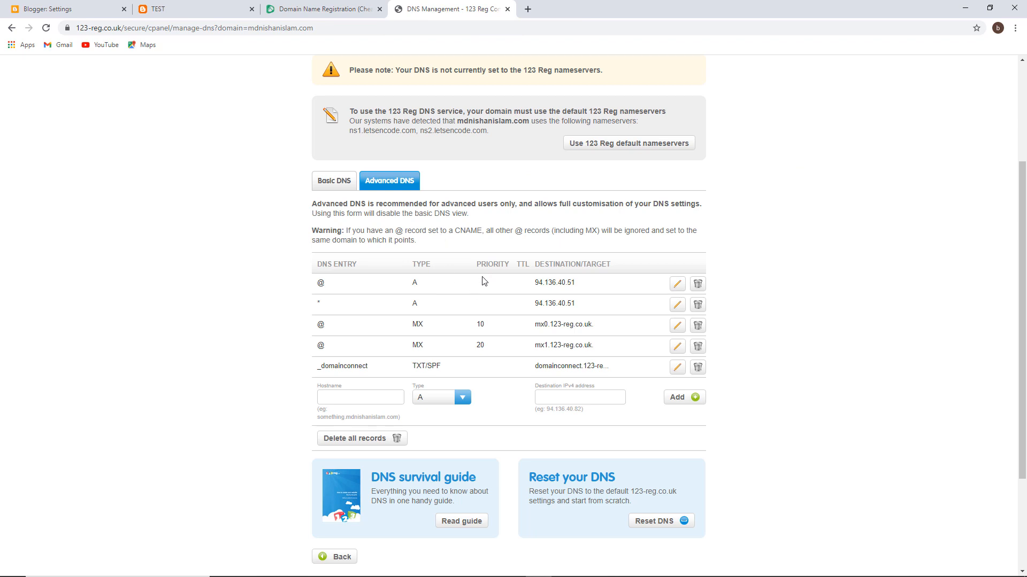
click(379, 9)
scroll(633, 321, up, 2)
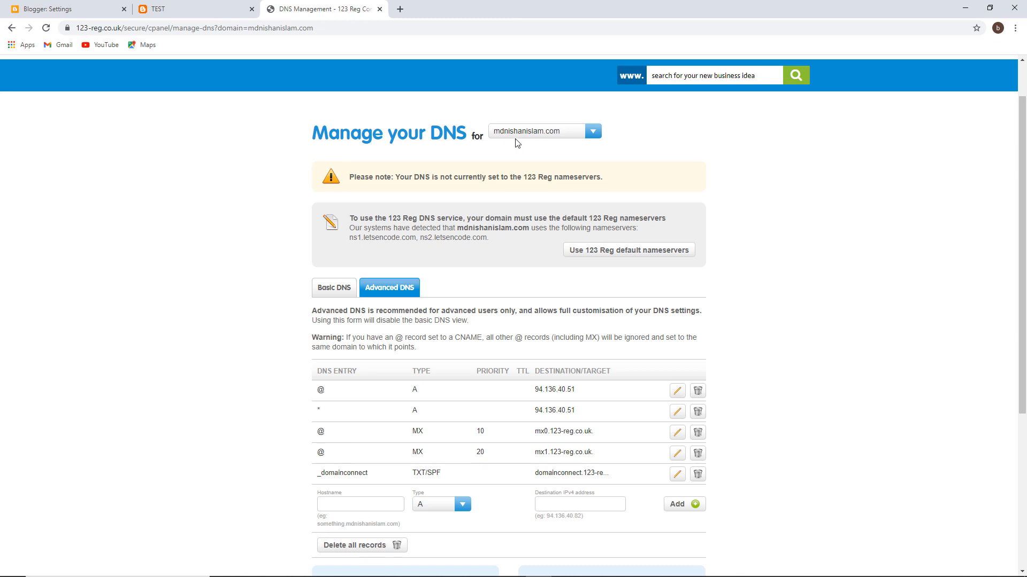
scroll(568, 137, down, 2)
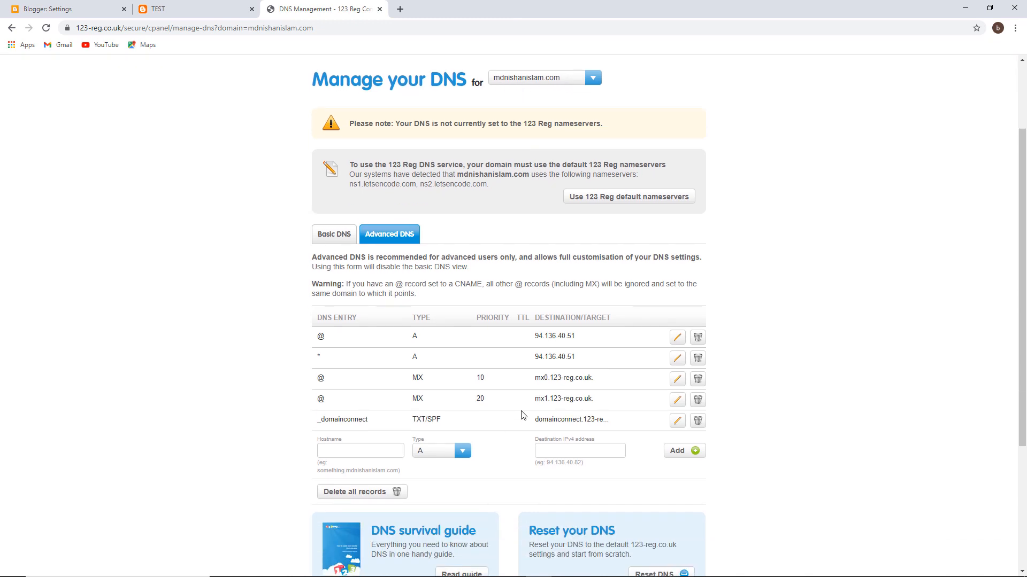
Try to save the account holder's domain, without the www prefix, as the TEST blog's custom domain in Blogger
click(59, 9)
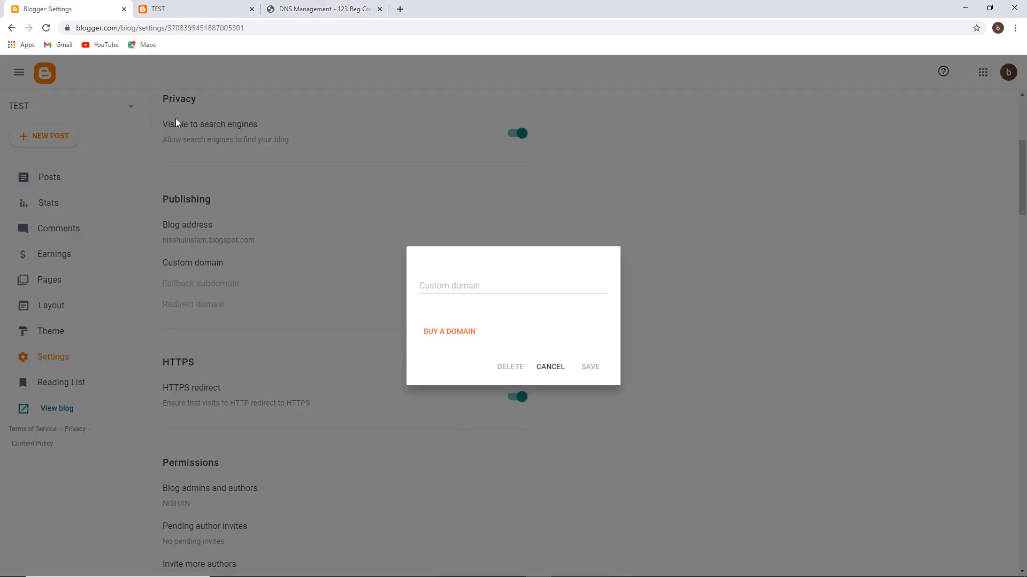
click(473, 291)
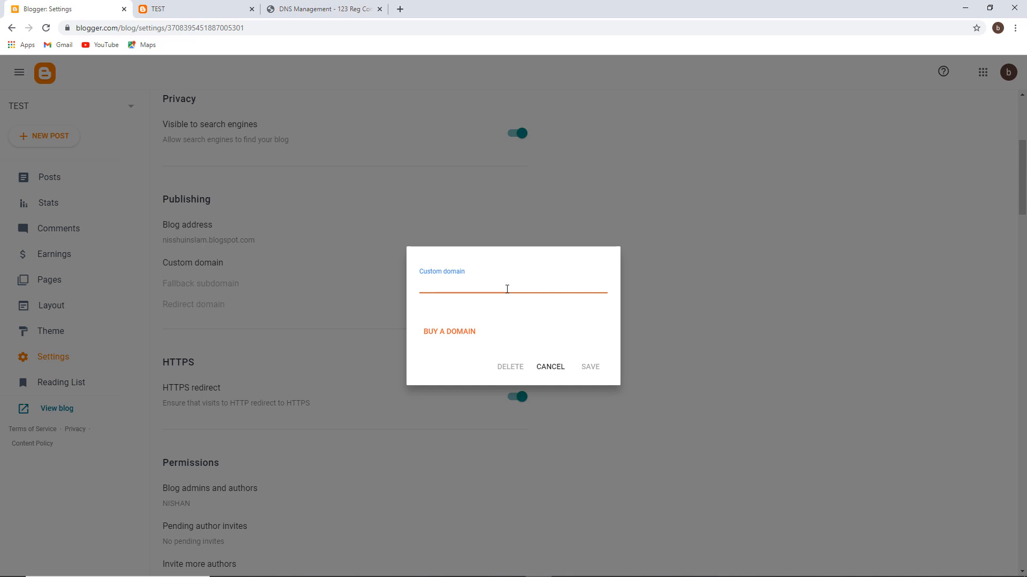
text(mdnishanislam.com)
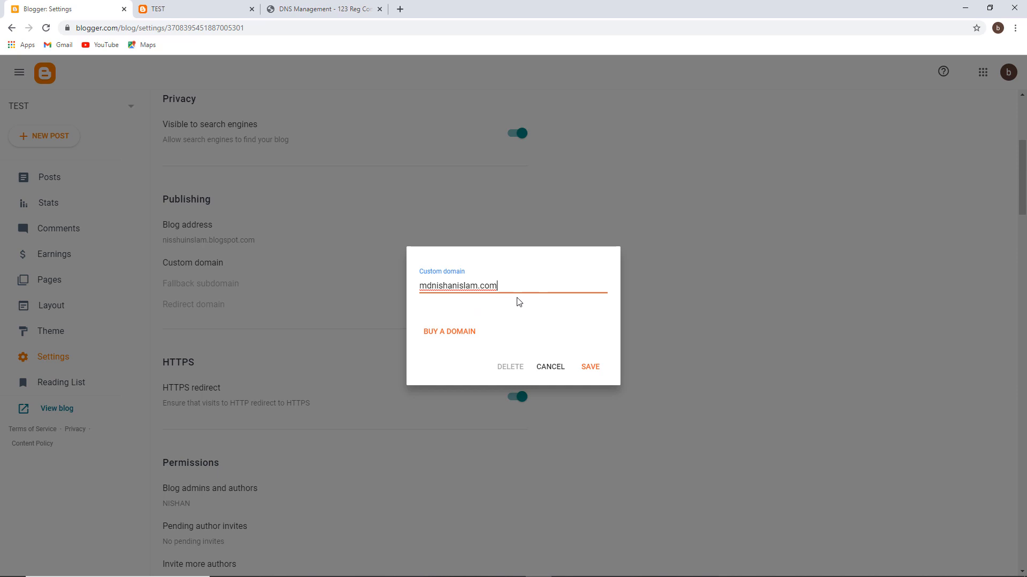
click(590, 367)
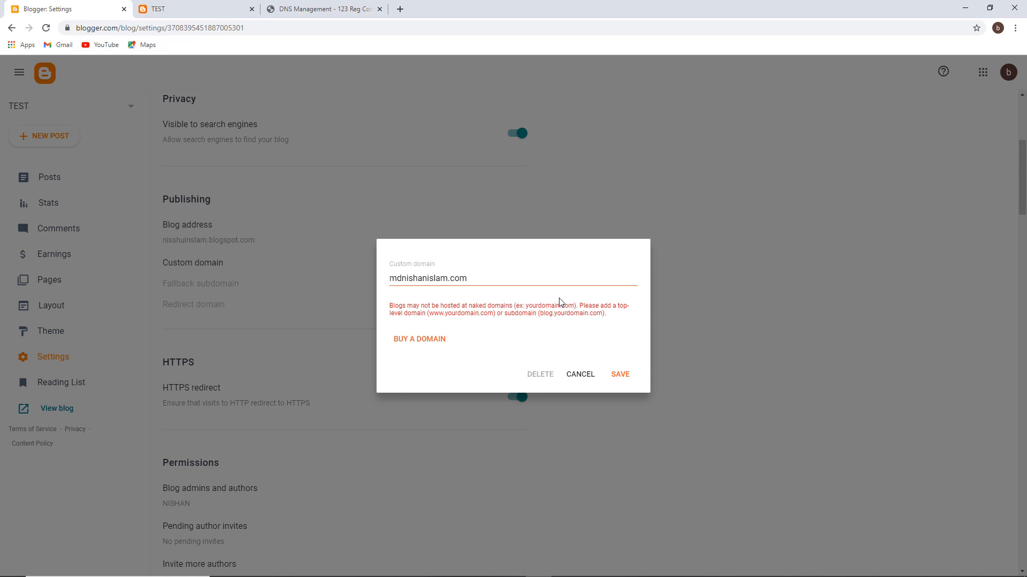
click(389, 279)
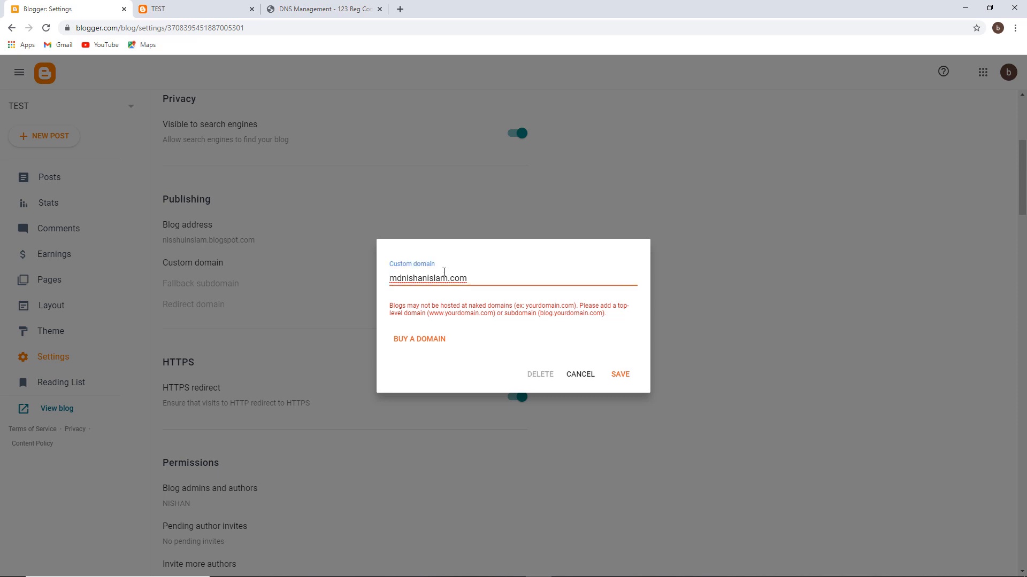
text(www.)
click(622, 375)
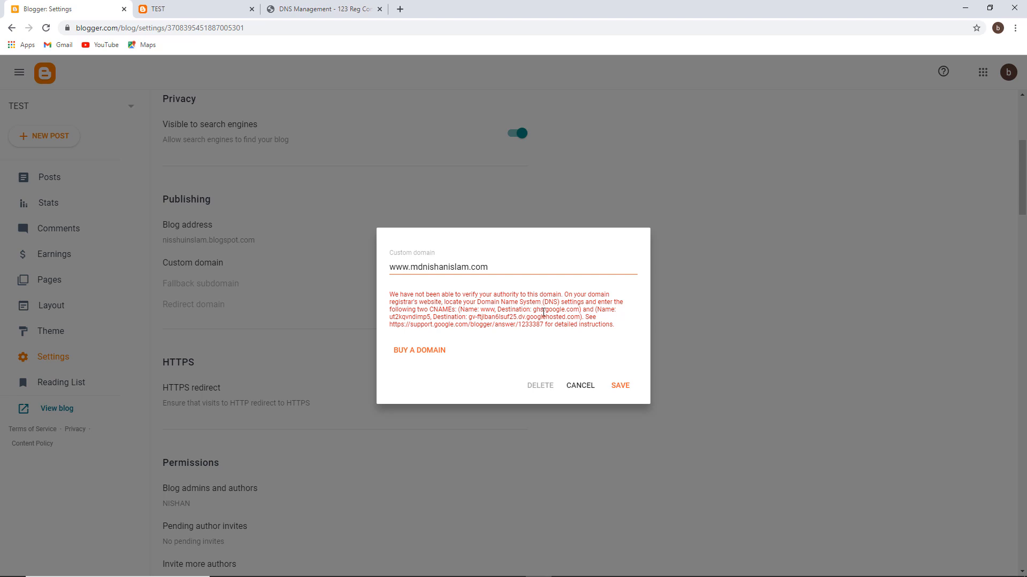
Copy the first CNAME name, www, from Blogger's custom domain message into the hostname of a new 123 Reg DNS record
click(323, 9)
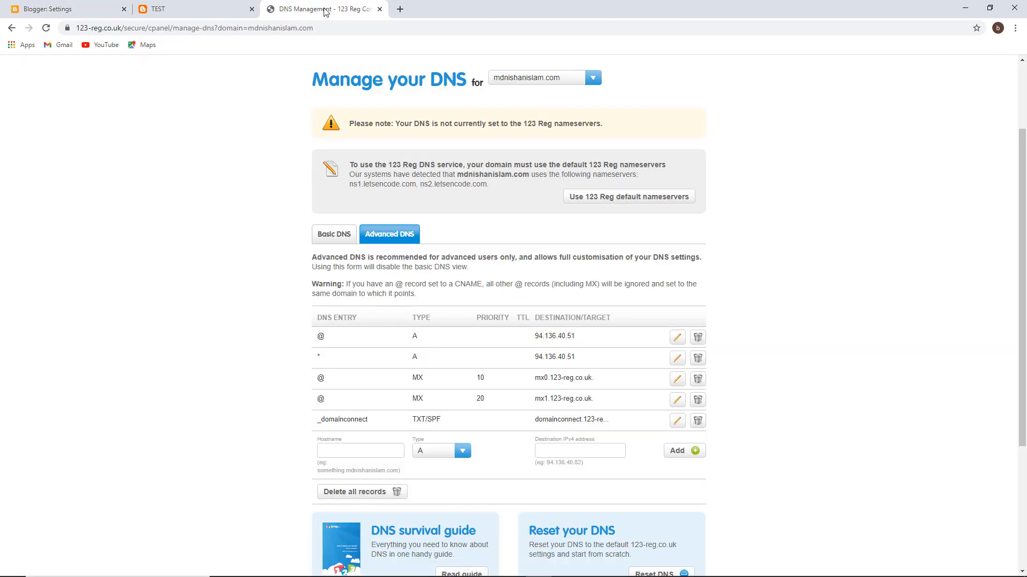
scroll(481, 192, down, 1)
scroll(511, 257, up, 2)
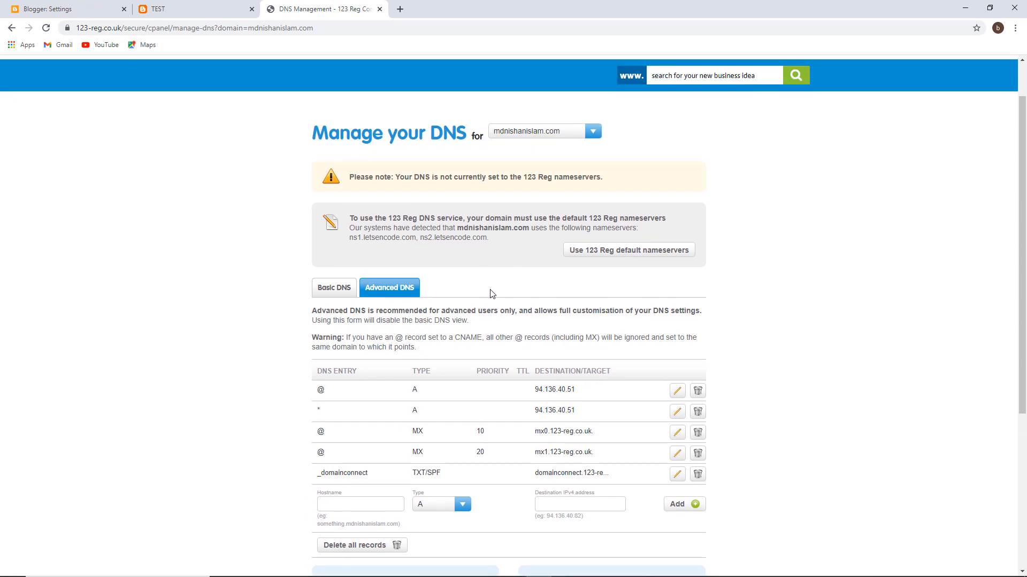
scroll(492, 293, down, 4)
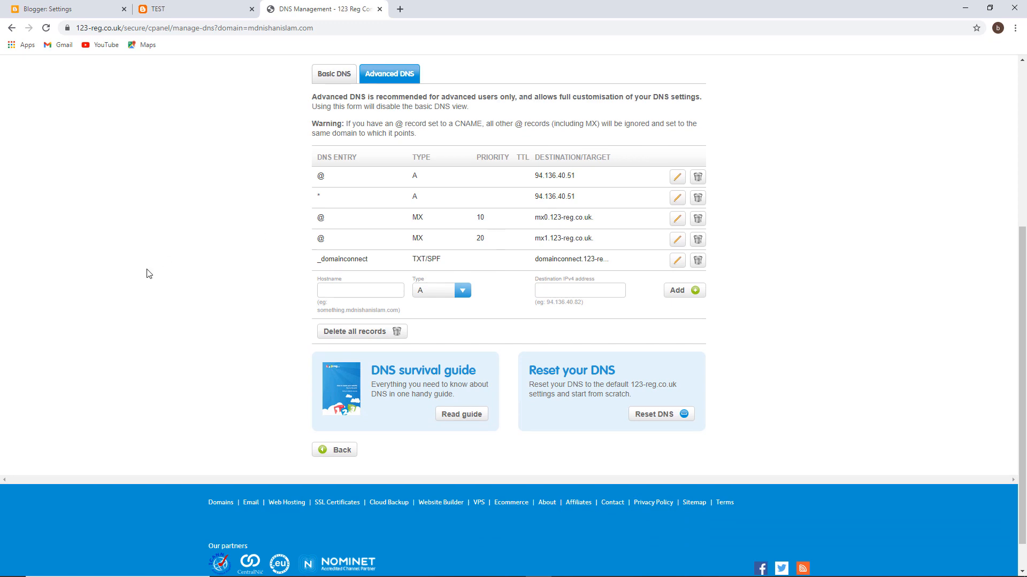
scroll(408, 272, up, 1)
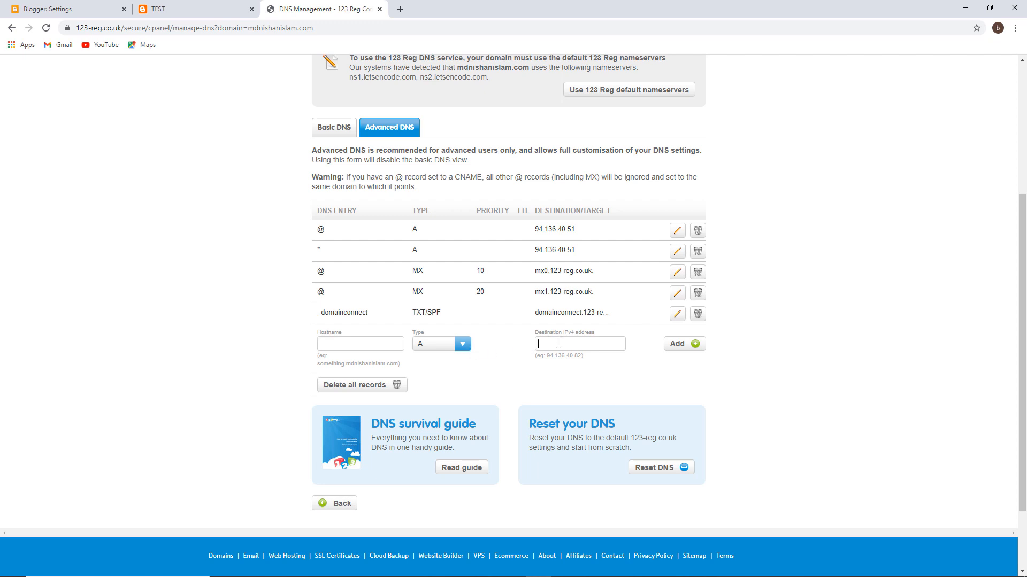
click(103, 6)
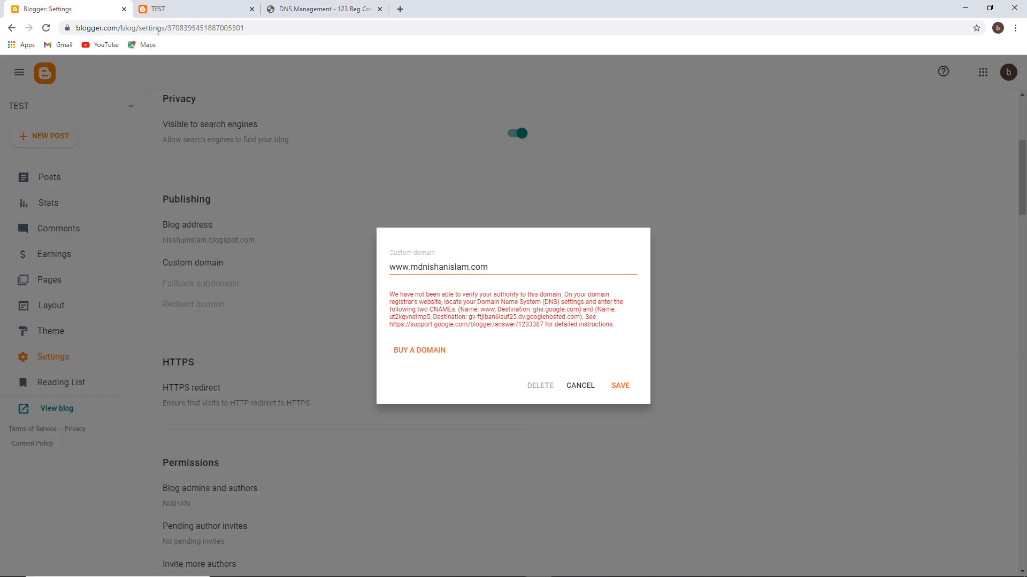
double_click(485, 309)
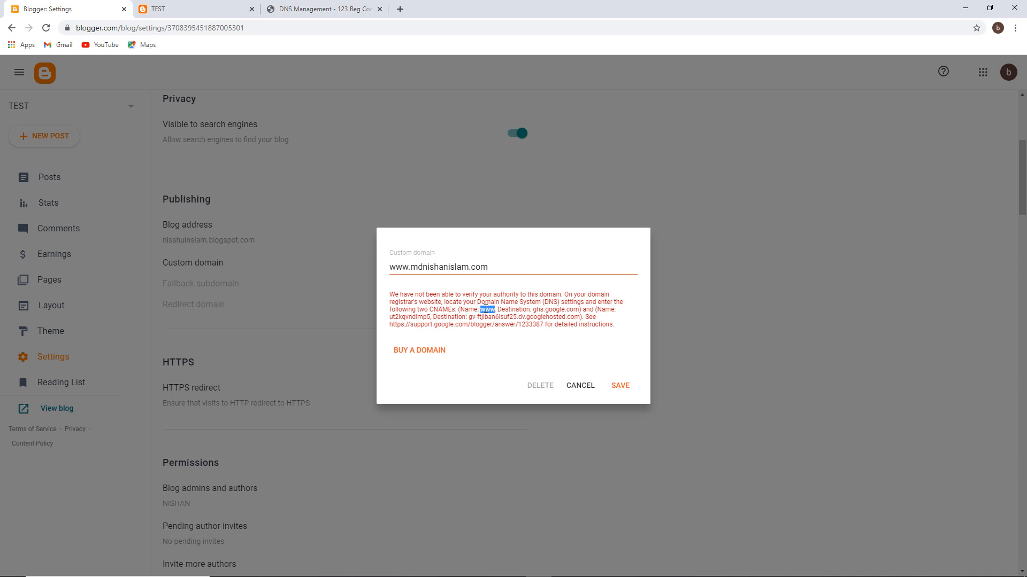
right_click(487, 309)
click(508, 321)
click(321, 8)
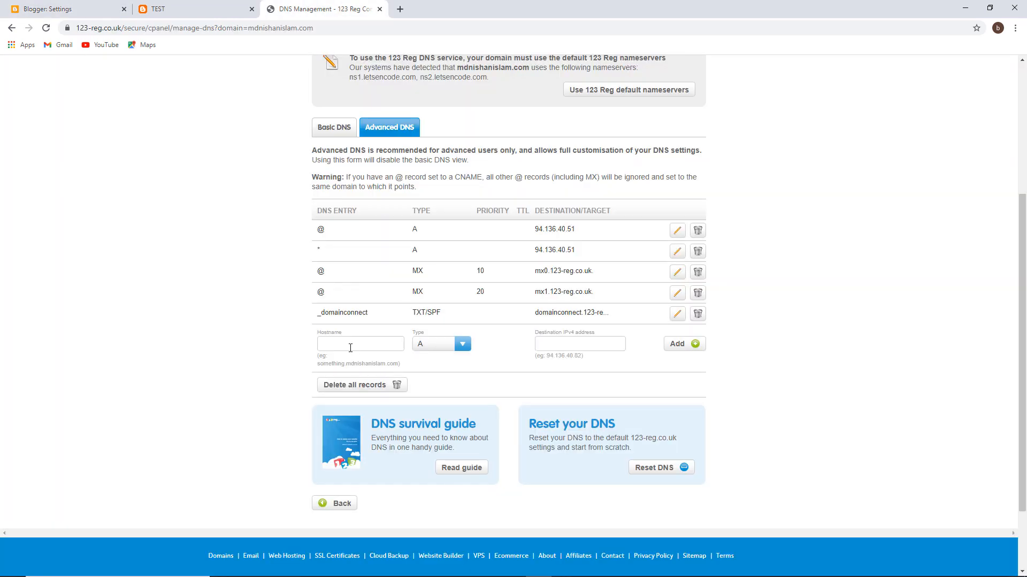
click(351, 344)
key(ctrl+v)
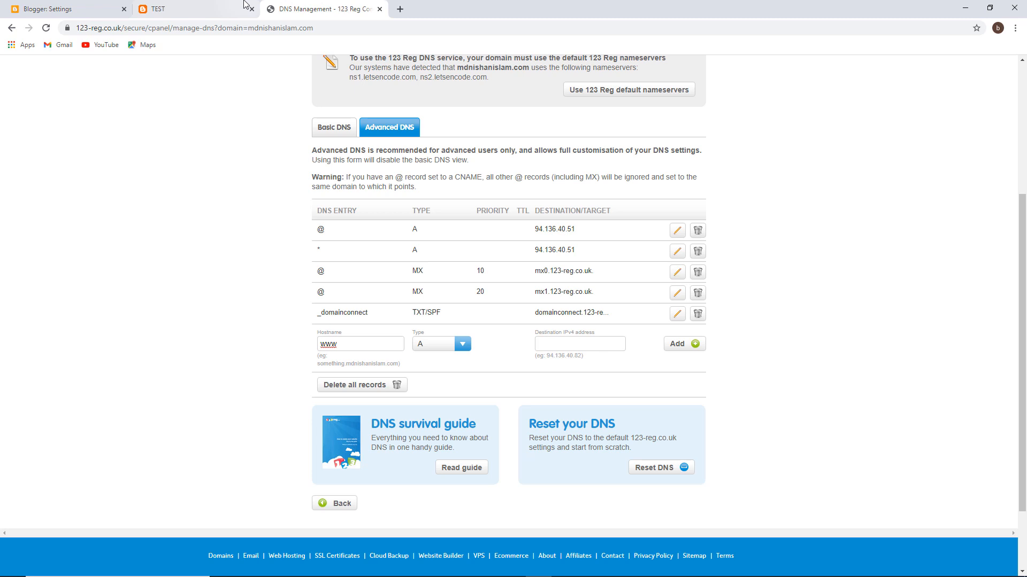
Copy ghs.google.com from Blogger's message and paste it as the destination of the new www record in 123 Reg
click(57, 9)
drag(533, 310, 577, 312)
right_click(578, 312)
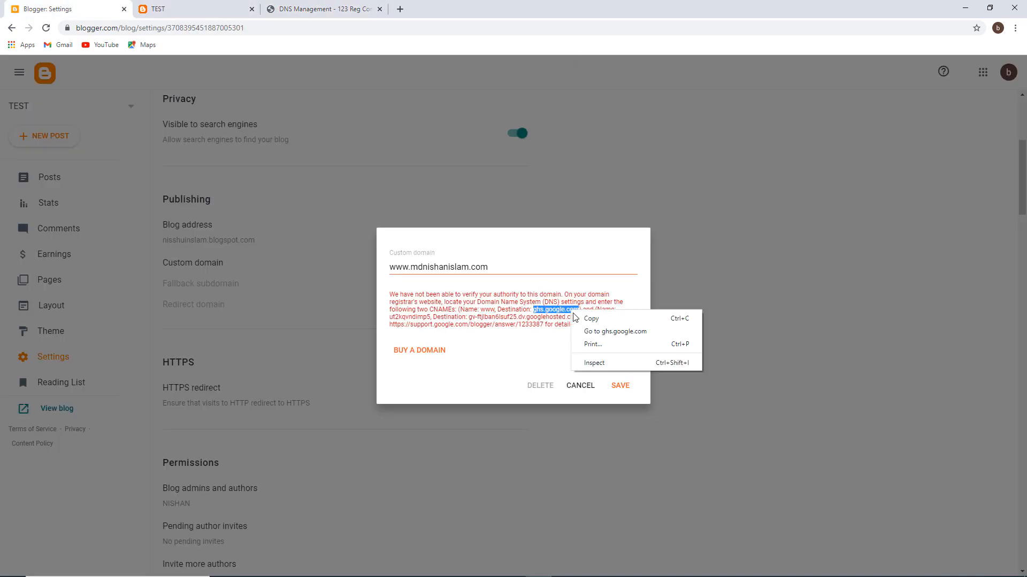
click(584, 320)
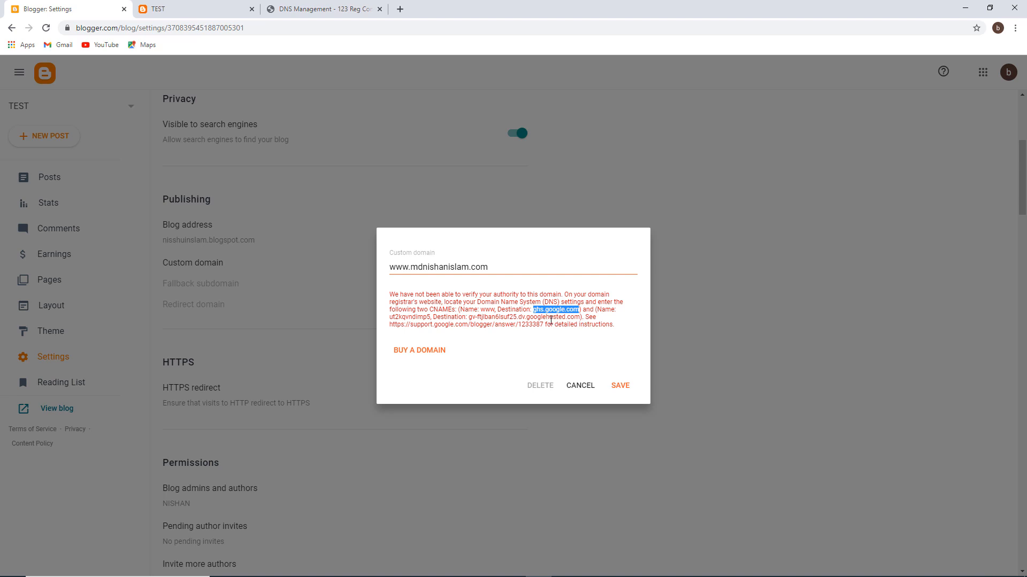
click(297, 6)
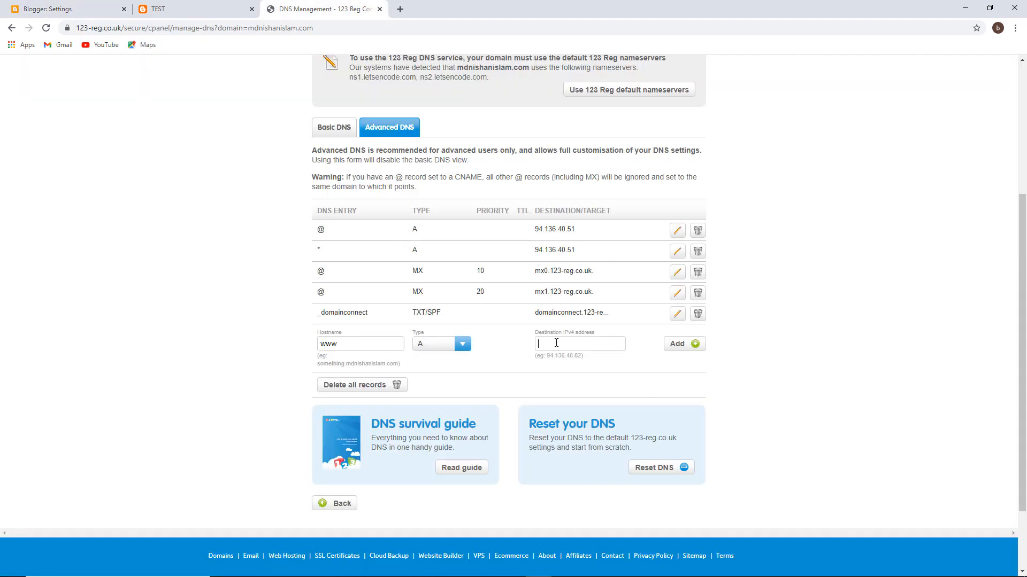
key(ctrl+v)
Set the new www record's type to CNAME and paste ghs.google.com as its destination CNAME
click(43, 7)
click(460, 346)
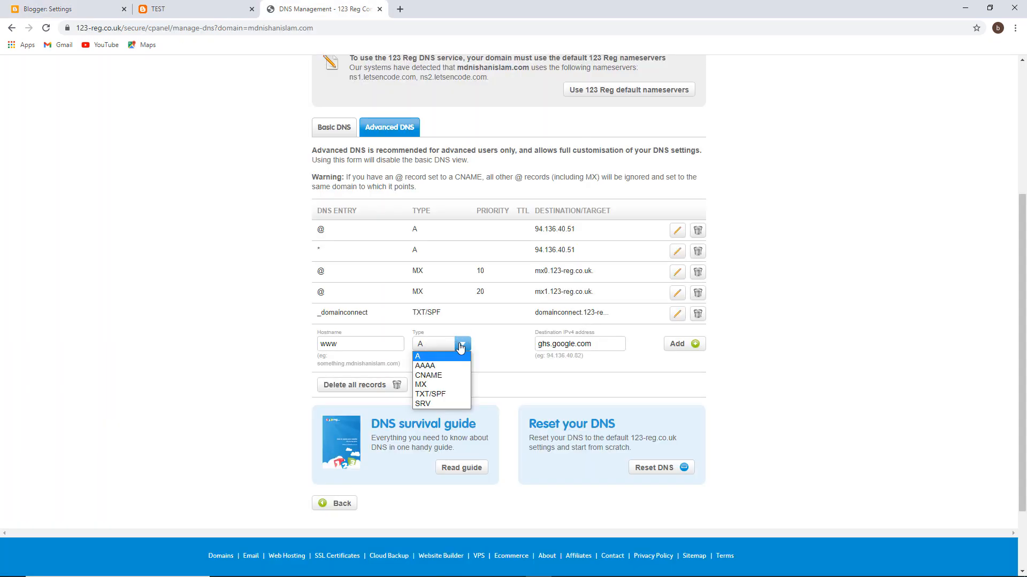
click(439, 376)
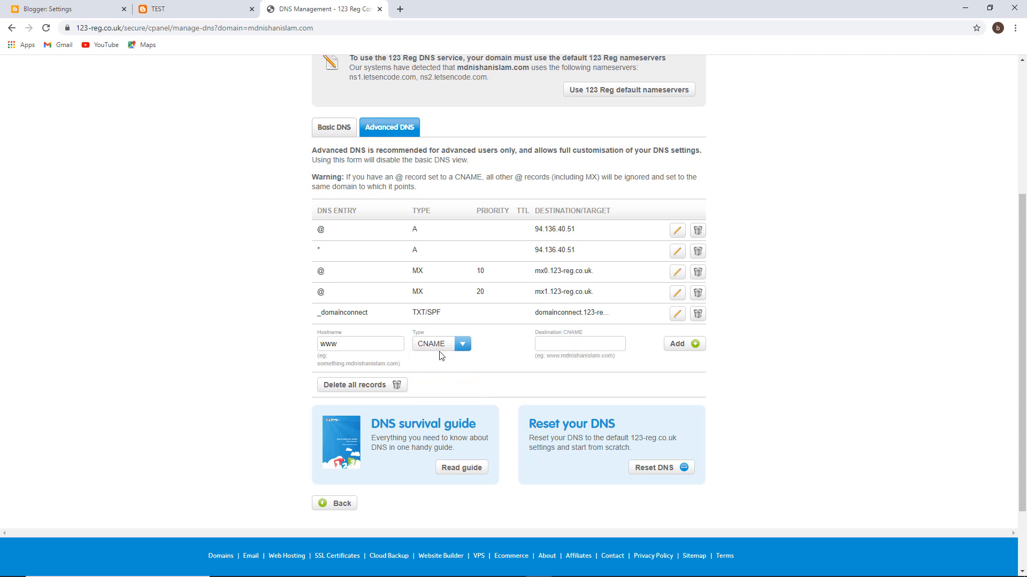
click(574, 343)
key(ctrl+v)
Check the www record against the first CNAME in Blogger's message and add it to the domain's DNS records
click(98, 8)
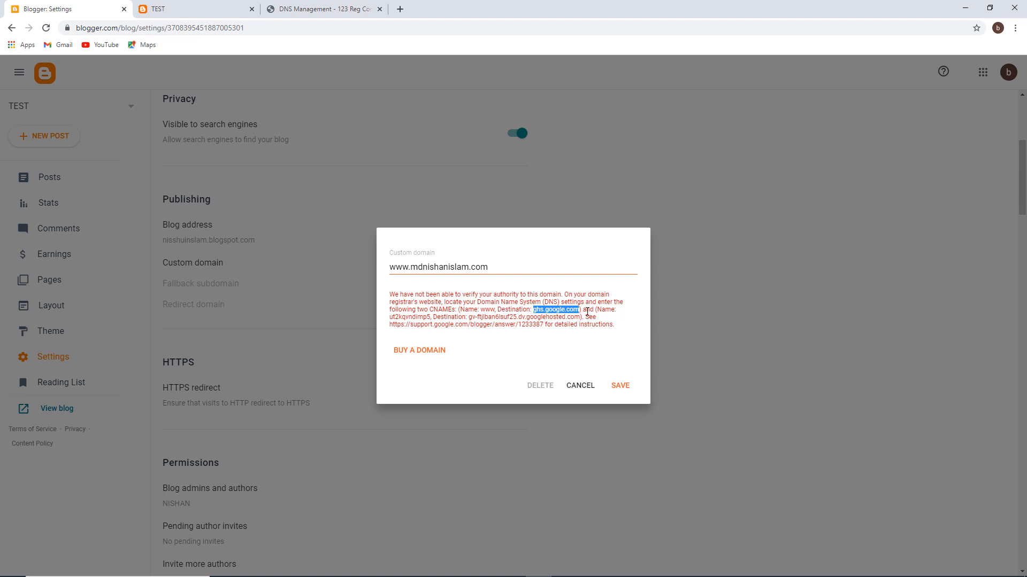
click(491, 310)
click(302, 8)
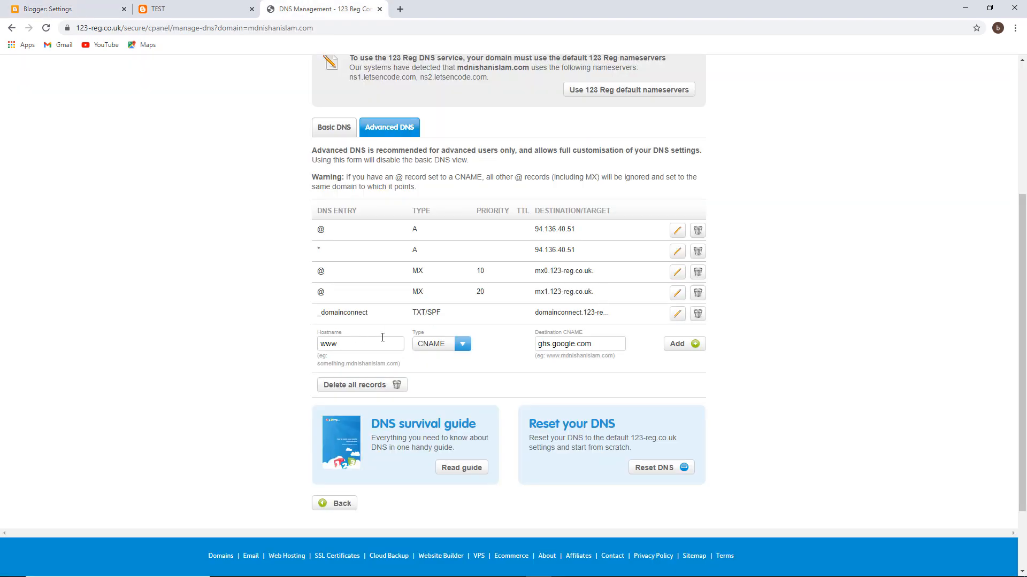
click(689, 348)
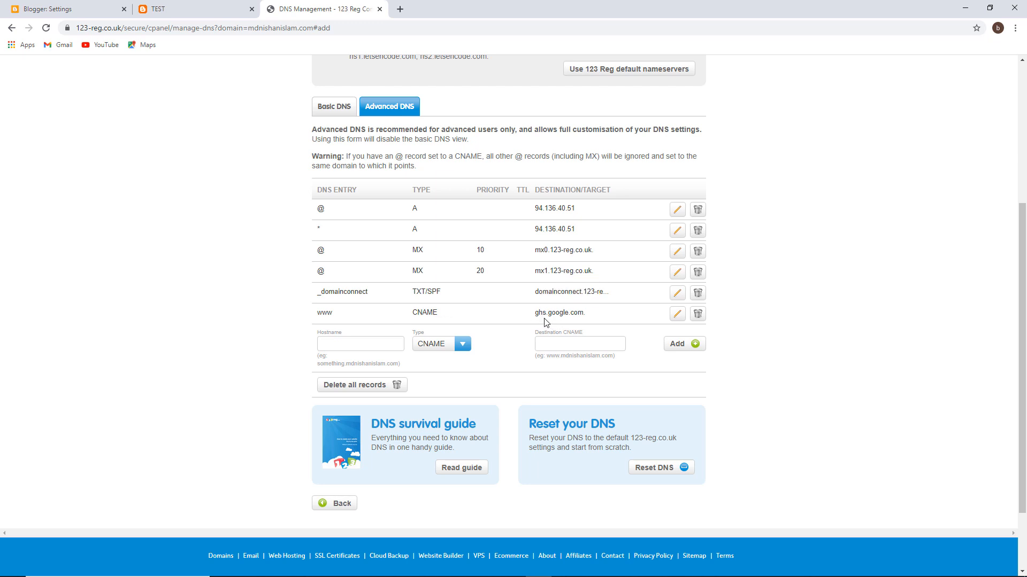
Copy the second CNAME's verification name from Blogger's message into the hostname of a new CNAME record in 123 Reg
click(49, 6)
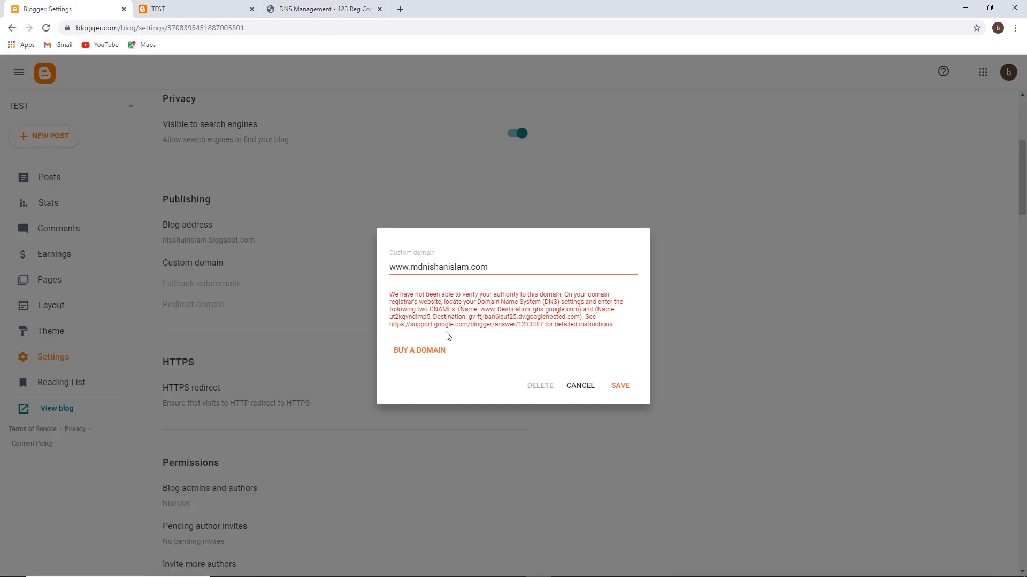
double_click(392, 320)
right_click(420, 317)
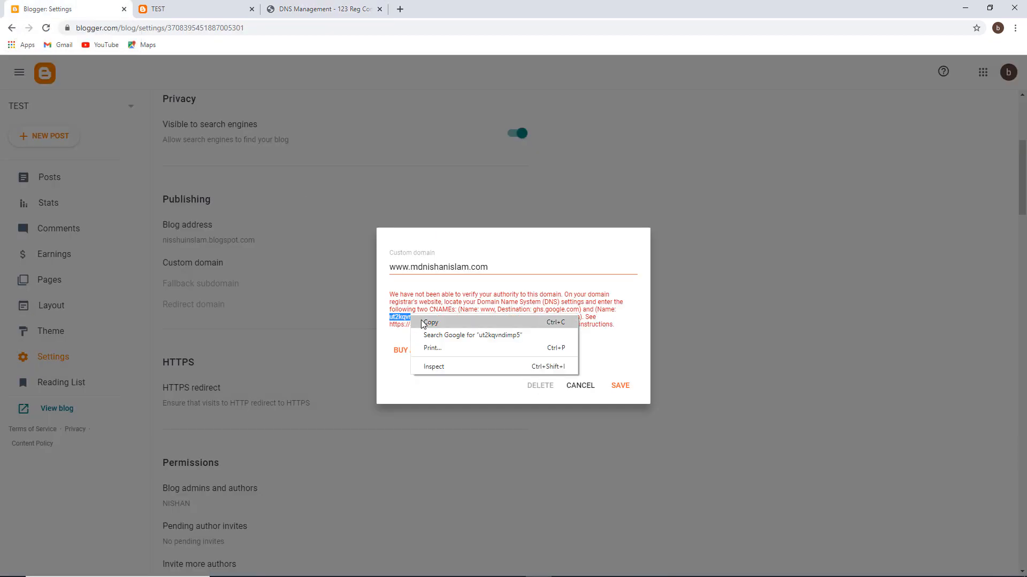
click(428, 322)
click(331, 6)
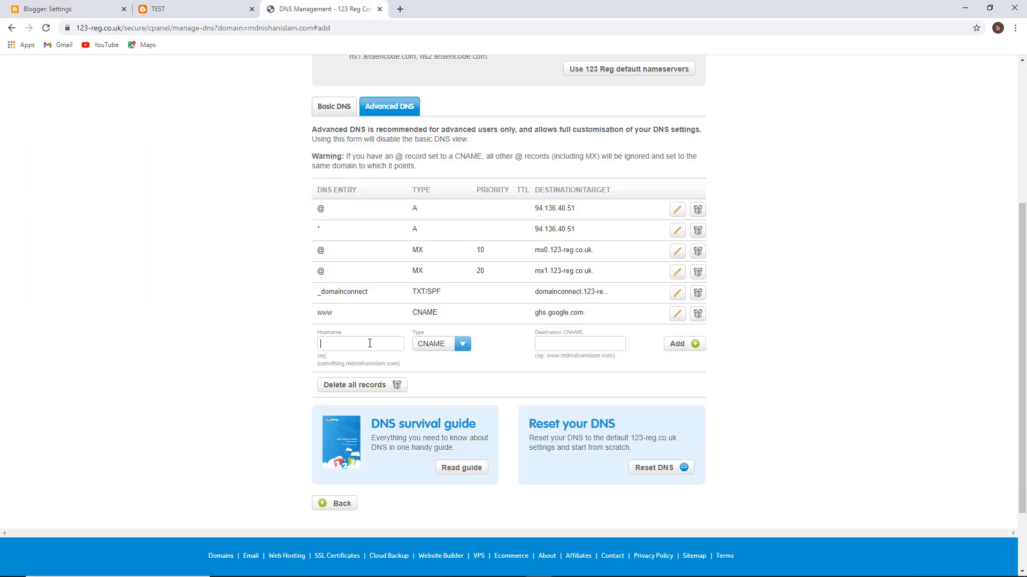
key(ctrl+v)
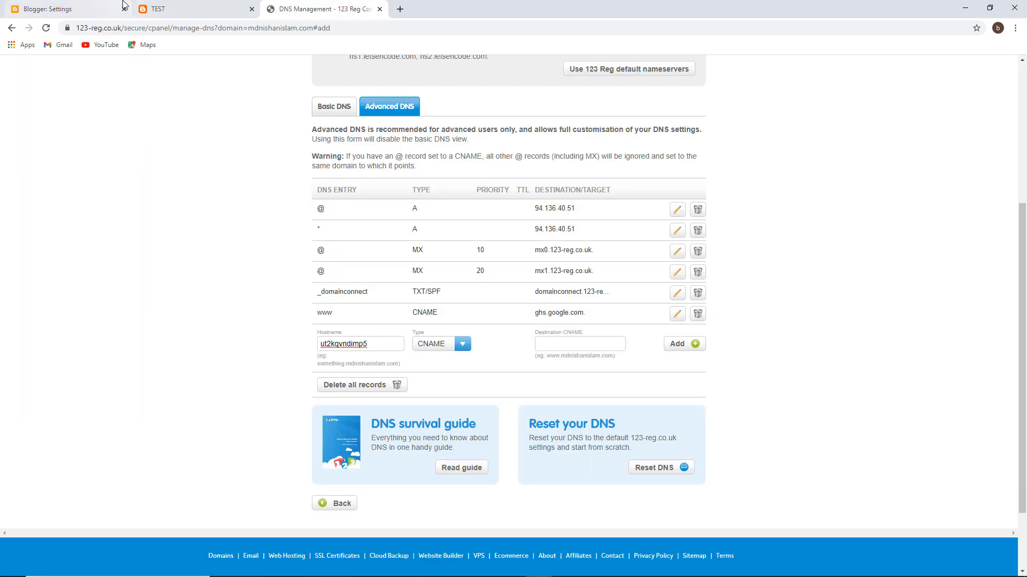
Copy the second CNAME's verification destination from Blogger's message into the new 123 Reg record and add the record
click(59, 8)
drag(469, 317, 580, 316)
right_click(562, 319)
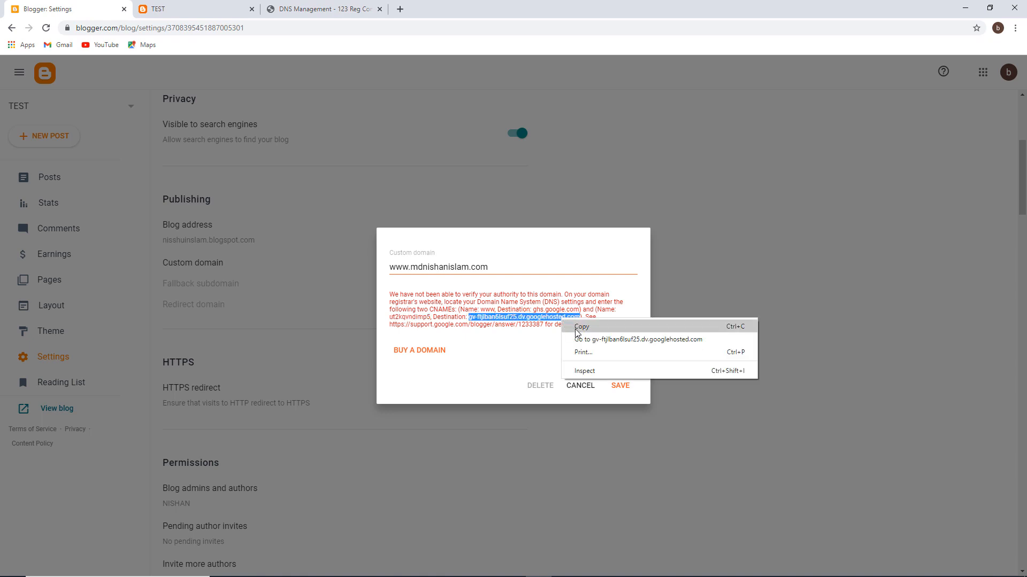
click(577, 328)
click(339, 13)
click(578, 348)
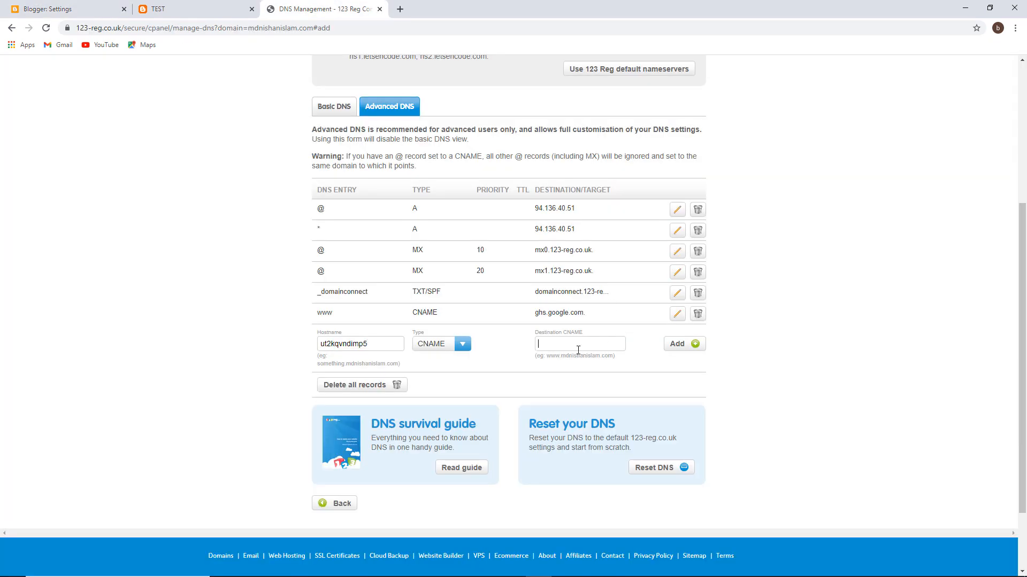
key(ctrl+v)
click(686, 347)
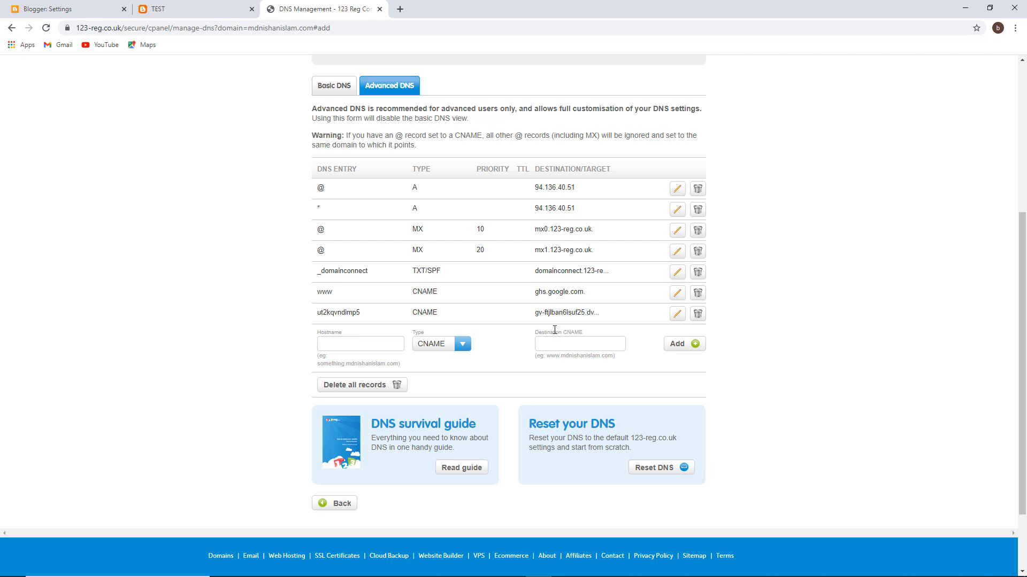
Set the next DNS record's type to A and open the A-record IP list in the help article linked from Blogger's custom domain message
click(462, 346)
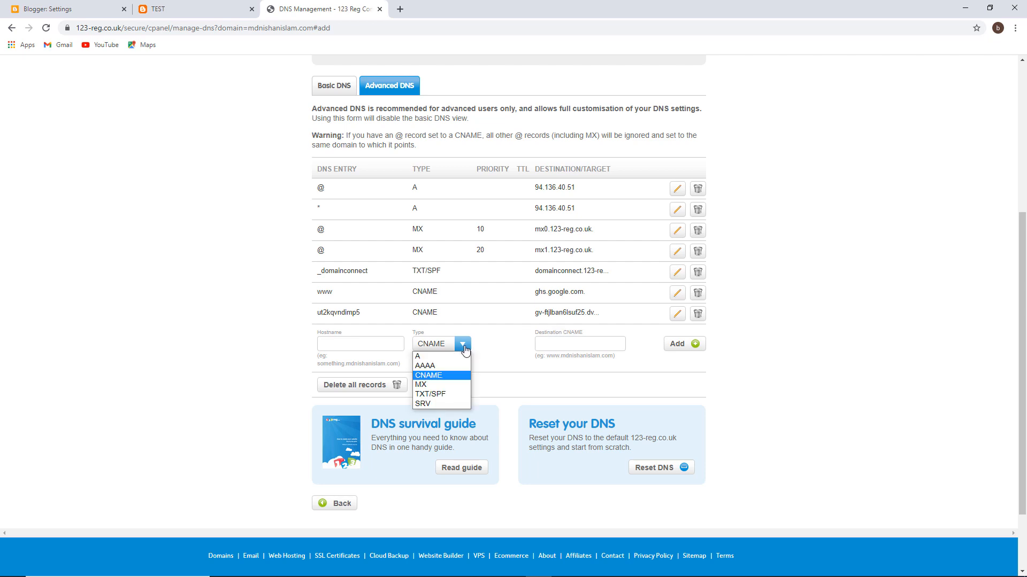
click(420, 357)
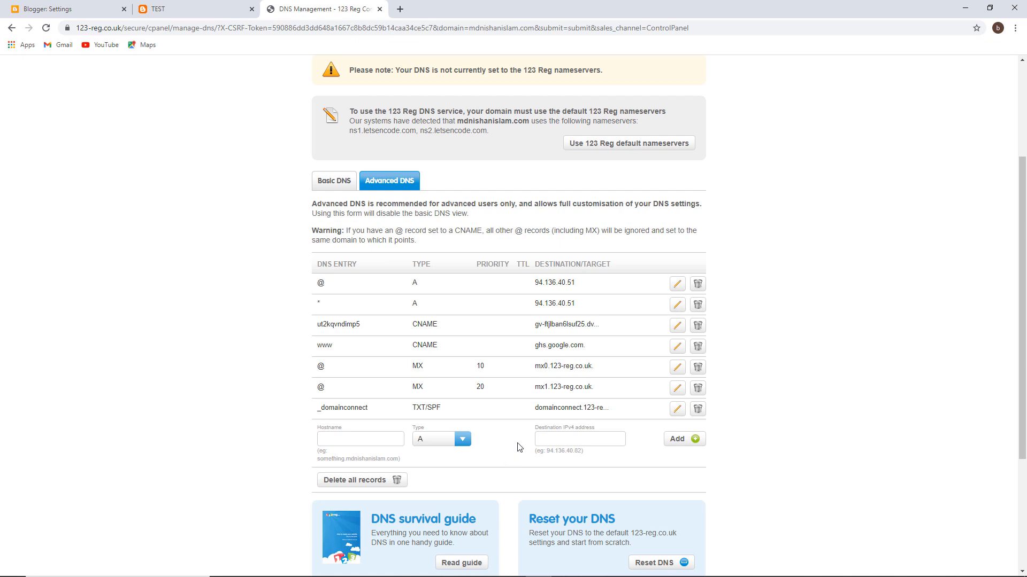
click(91, 7)
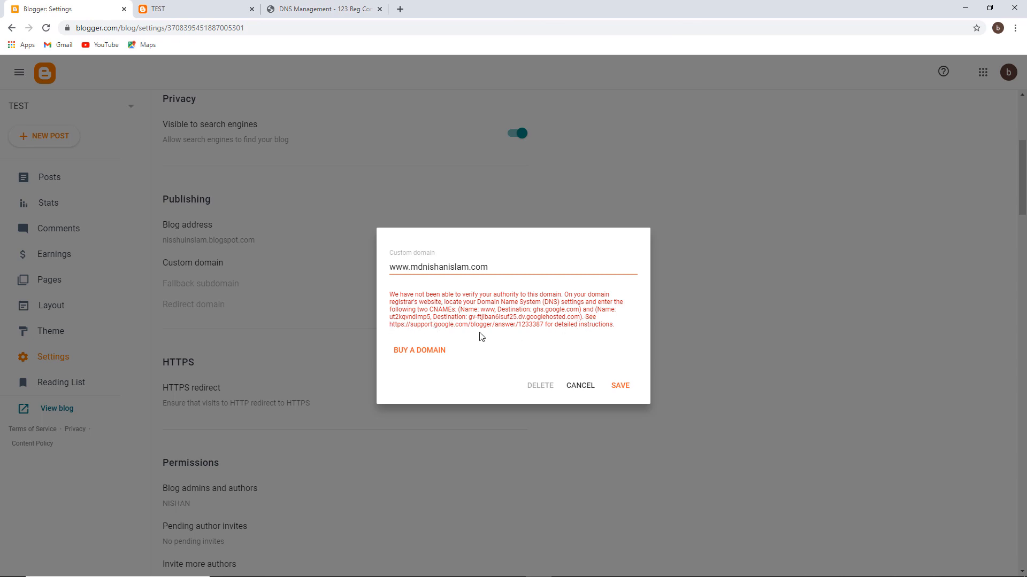
drag(389, 325, 543, 327)
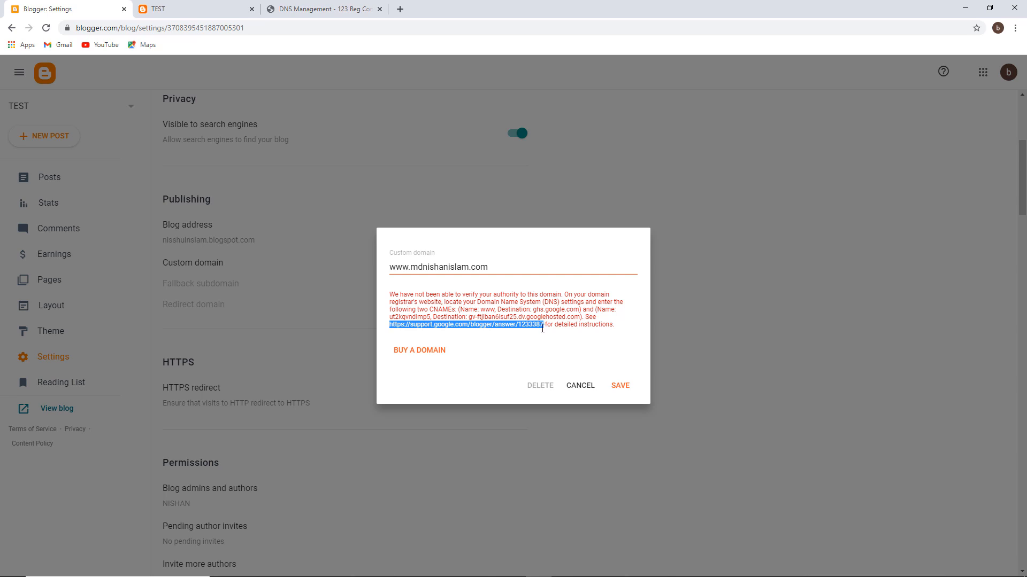
right_click(528, 324)
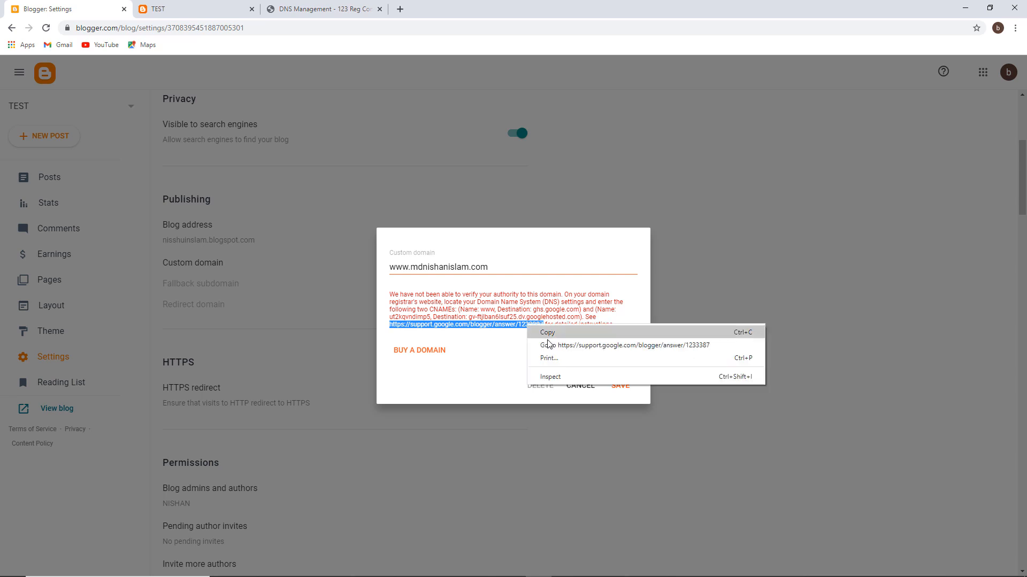
click(548, 341)
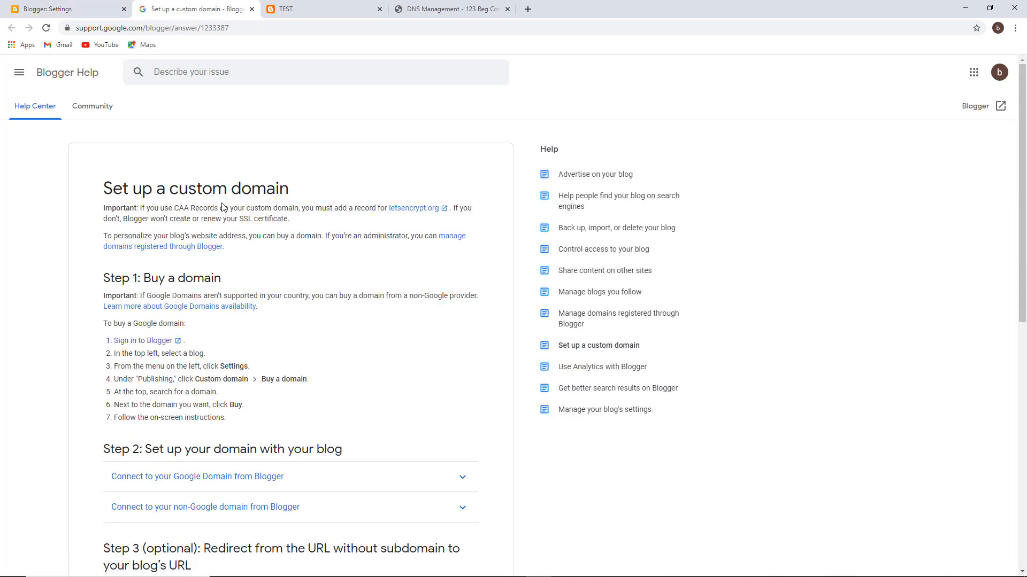
scroll(223, 207, down, 5)
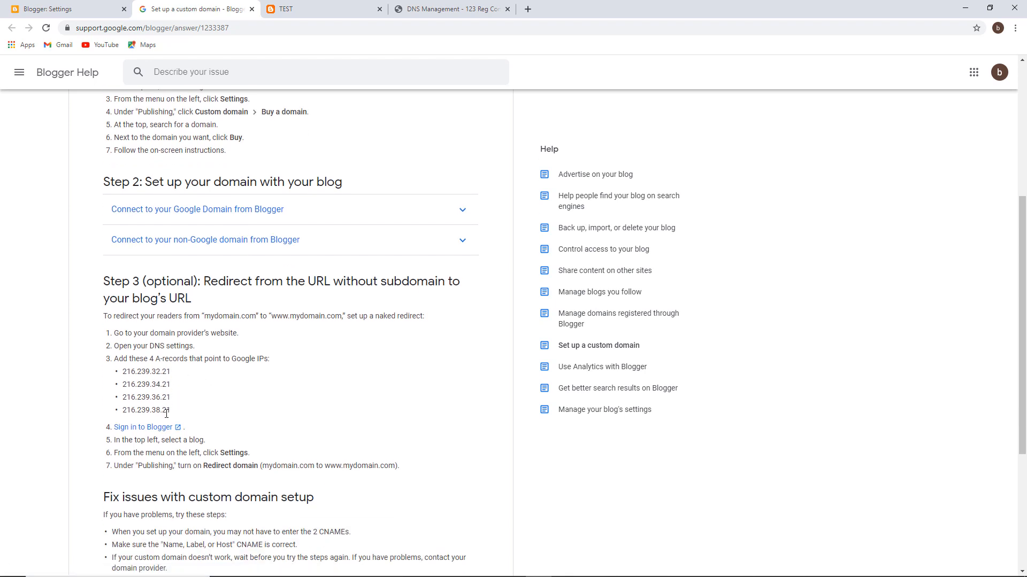
Copy 216.239.32.21 from the Blogger help article and paste it as the new A record's destination IPv4 address in 123 Reg
double_click(150, 373)
right_click(150, 372)
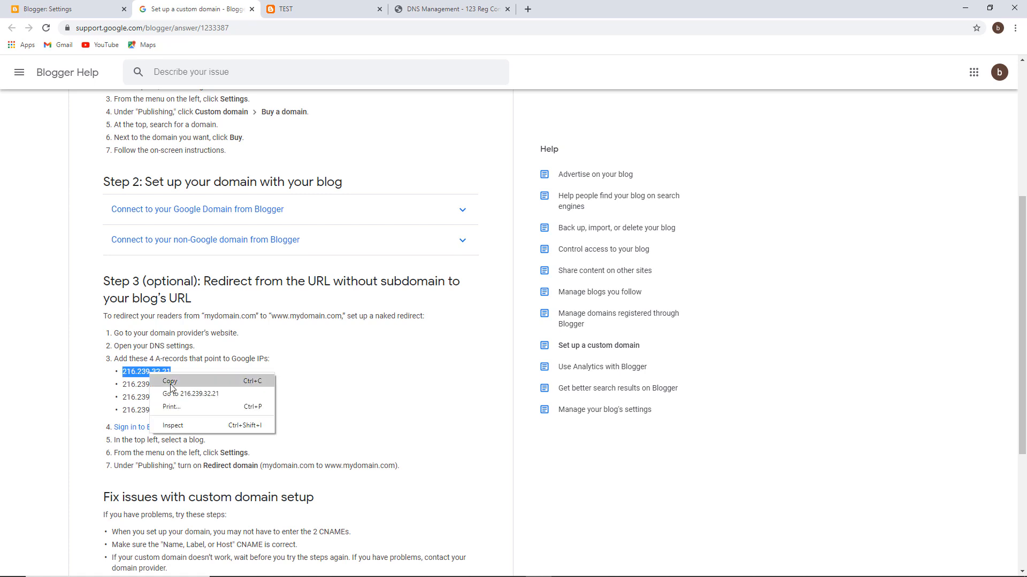
click(171, 386)
click(452, 9)
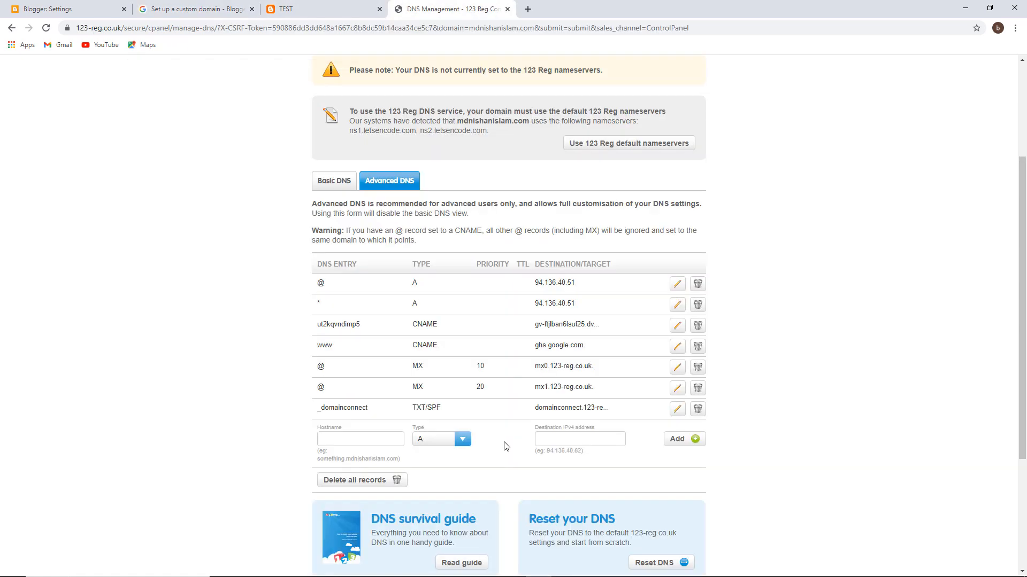
scroll(503, 441, down, 1)
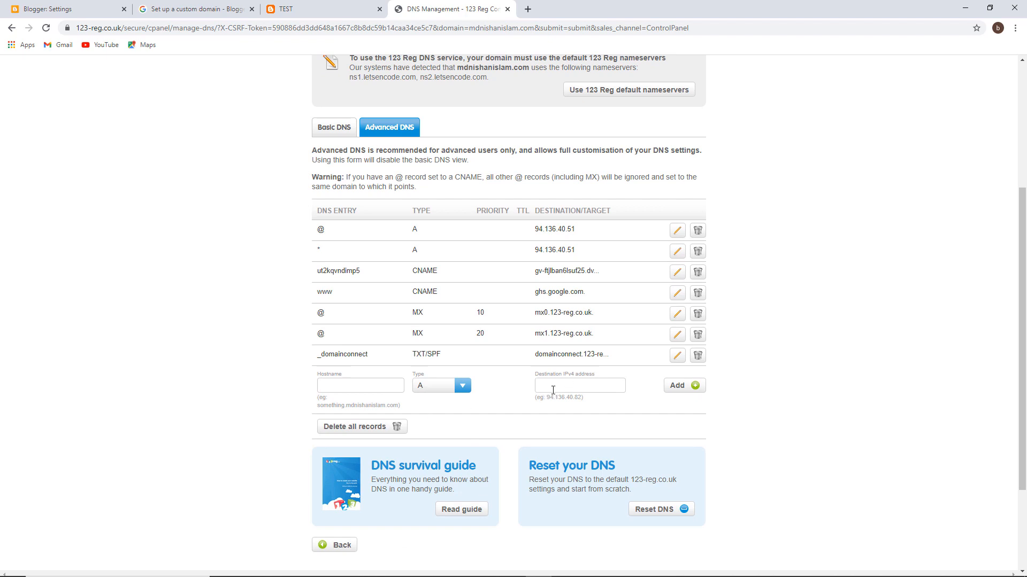
key(ctrl+v)
Set the new record's hostname to @ with type A and add it to the domain's DNS records
click(382, 382)
text(@)
click(462, 392)
click(443, 409)
click(460, 388)
click(433, 400)
click(675, 386)
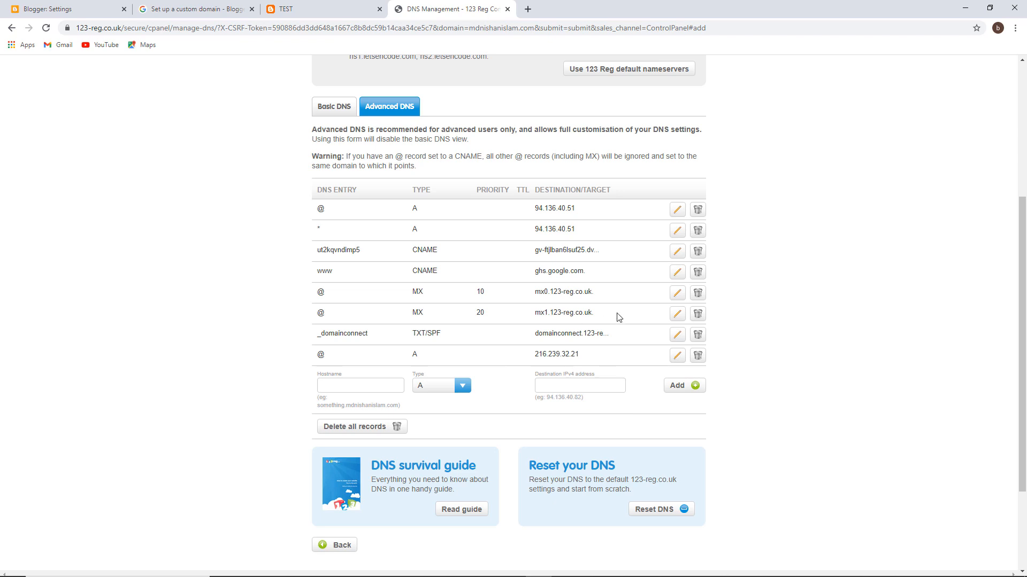
Copy 216.239.34.21 from the Blogger help article and add it in 123 Reg as an A record with hostname @
click(161, 9)
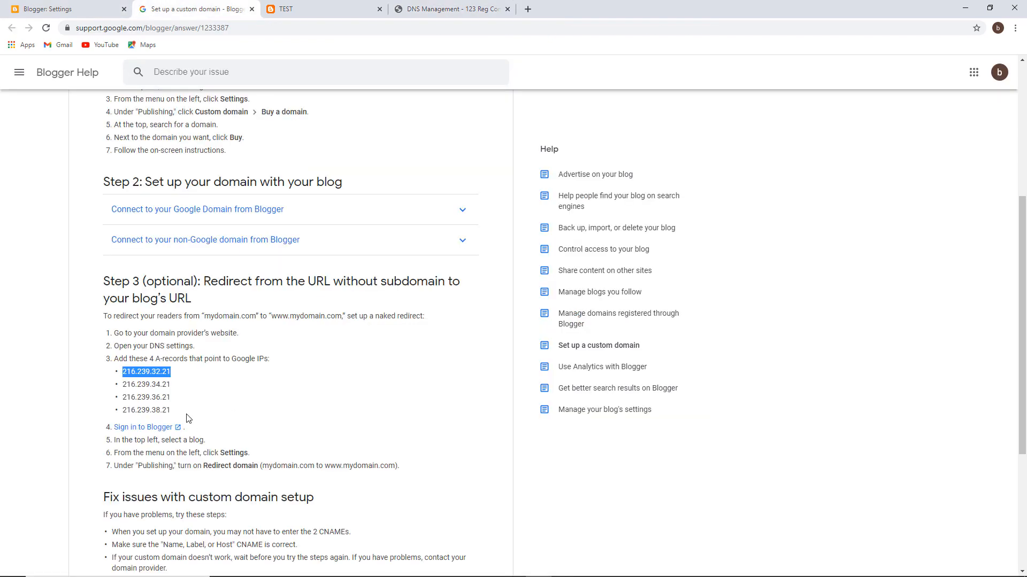
double_click(154, 386)
right_click(154, 389)
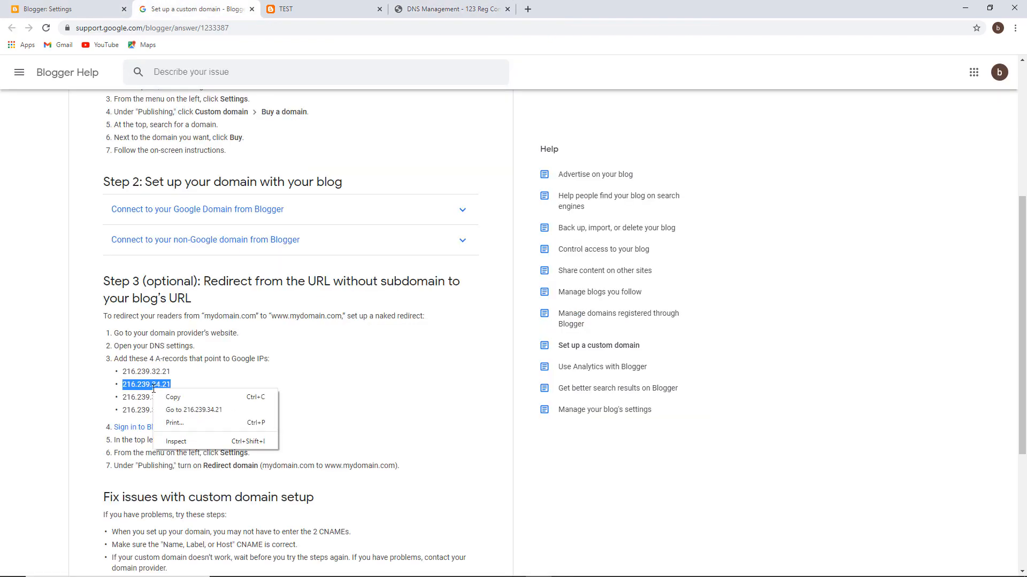
click(172, 397)
click(452, 9)
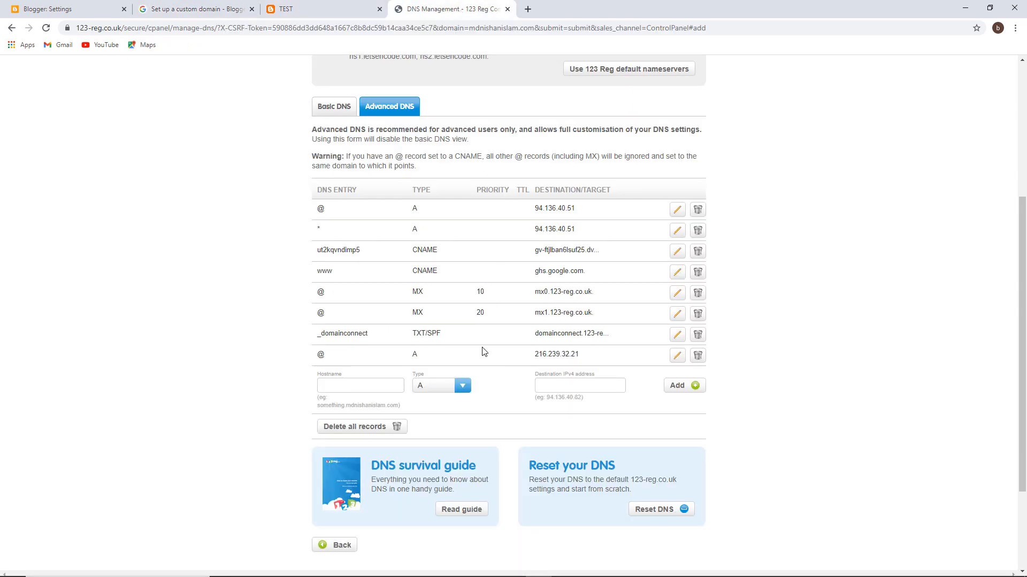
click(565, 386)
key(ctrl+v)
click(195, 9)
click(452, 9)
click(361, 386)
text(@)
click(683, 385)
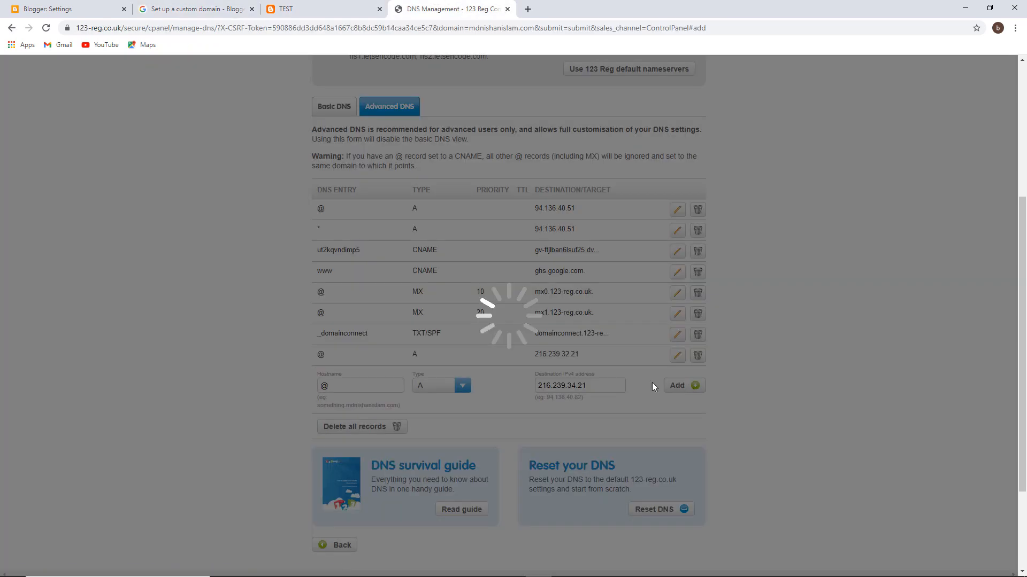
Copy 216.239.36.21 from the Blogger help article and add it in 123 Reg as an A record with hostname @
click(229, 9)
double_click(153, 397)
right_click(159, 399)
click(180, 408)
click(452, 9)
click(557, 384)
key(ctrl+v)
click(388, 387)
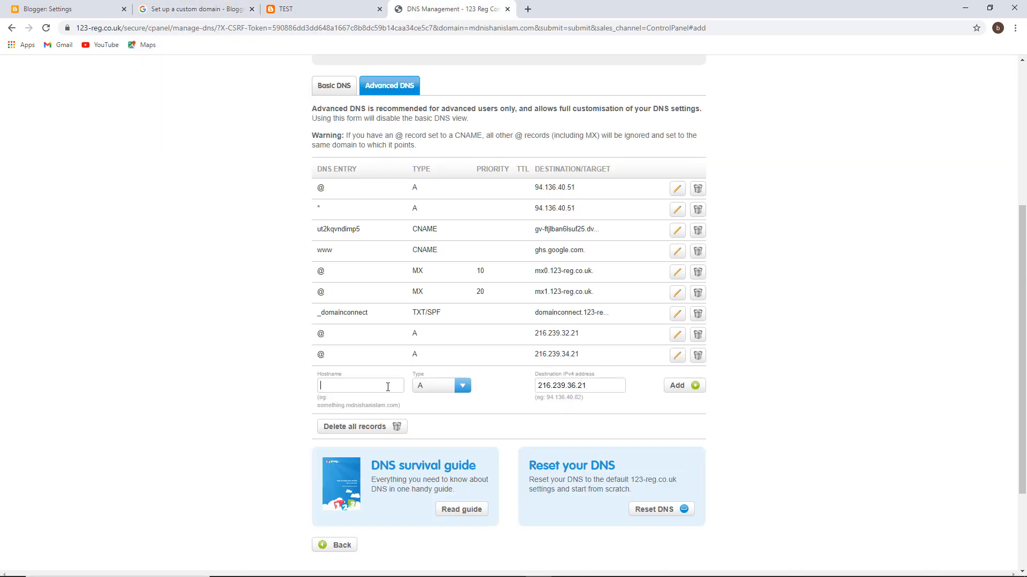
text(@)
click(686, 386)
Copy 216.239.38.21 from the Blogger help article and add it in 123 Reg as an A record with hostname @
click(181, 8)
double_click(153, 410)
click(436, 8)
click(607, 387)
key(ctrl+v)
text(@)
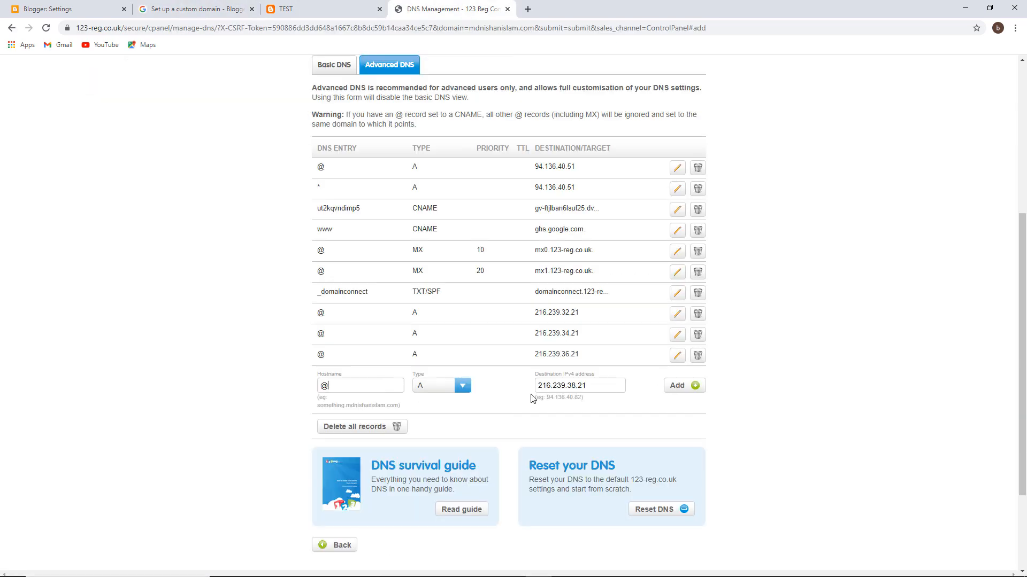
click(677, 385)
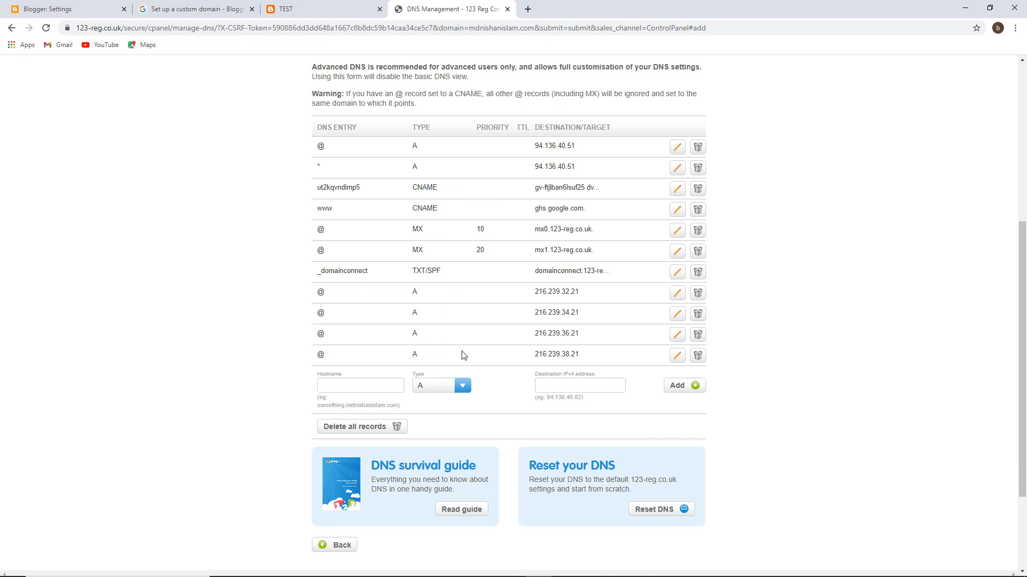
Switch to Blogger's settings, try to save the custom www domain again, and cancel the custom domain dialog
scroll(464, 356, up, 2)
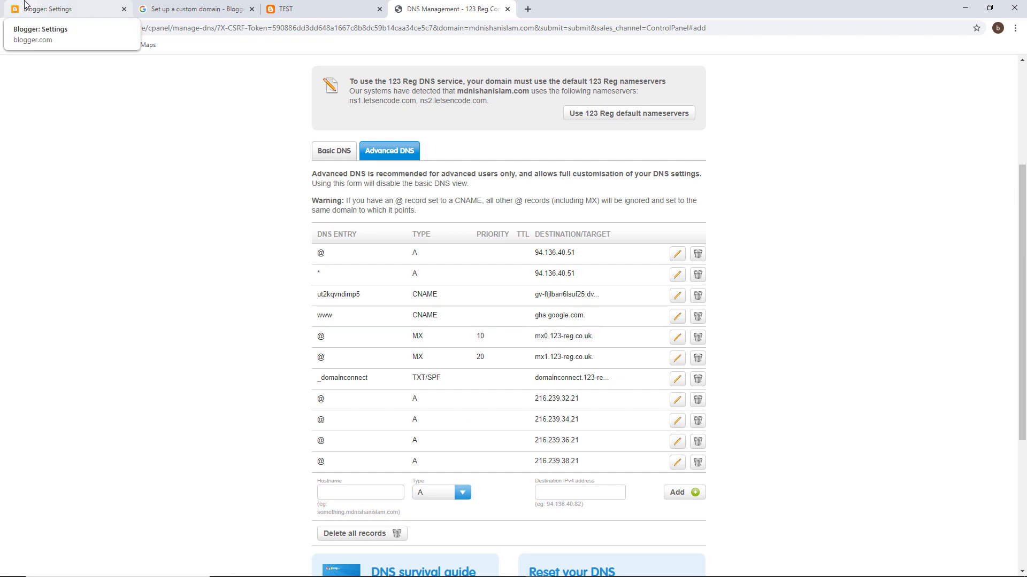
click(26, 6)
click(485, 342)
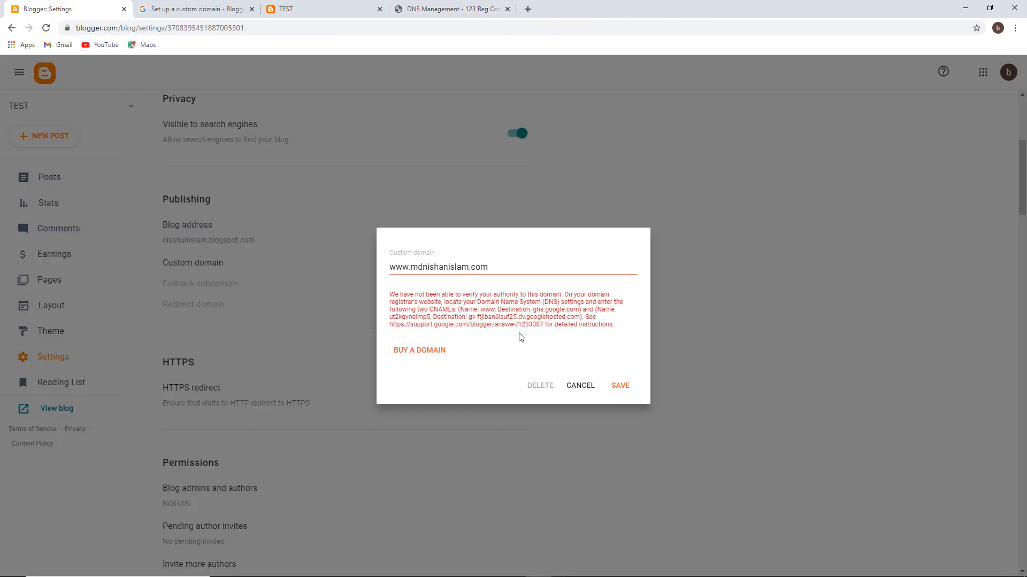
click(622, 387)
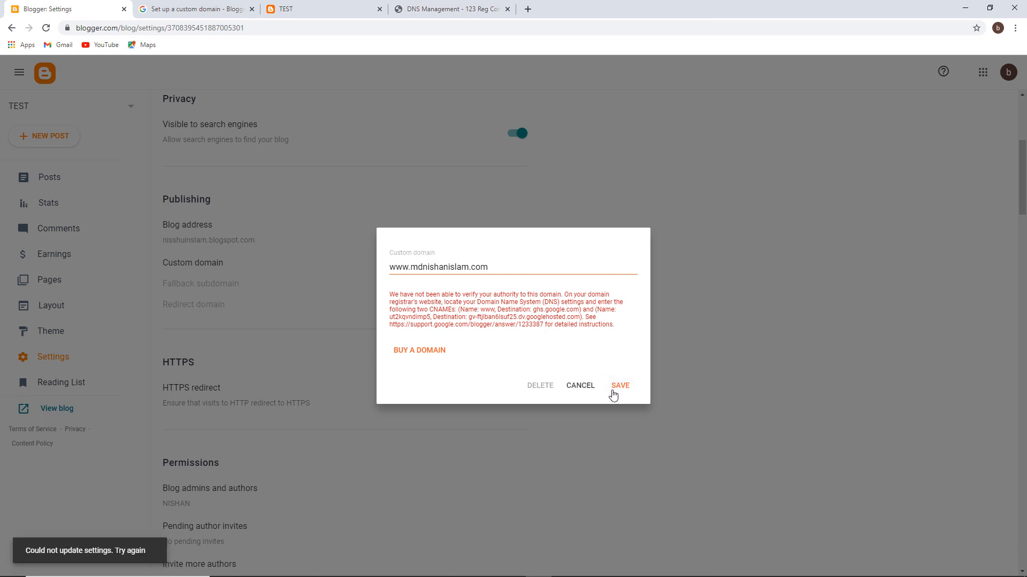
click(619, 387)
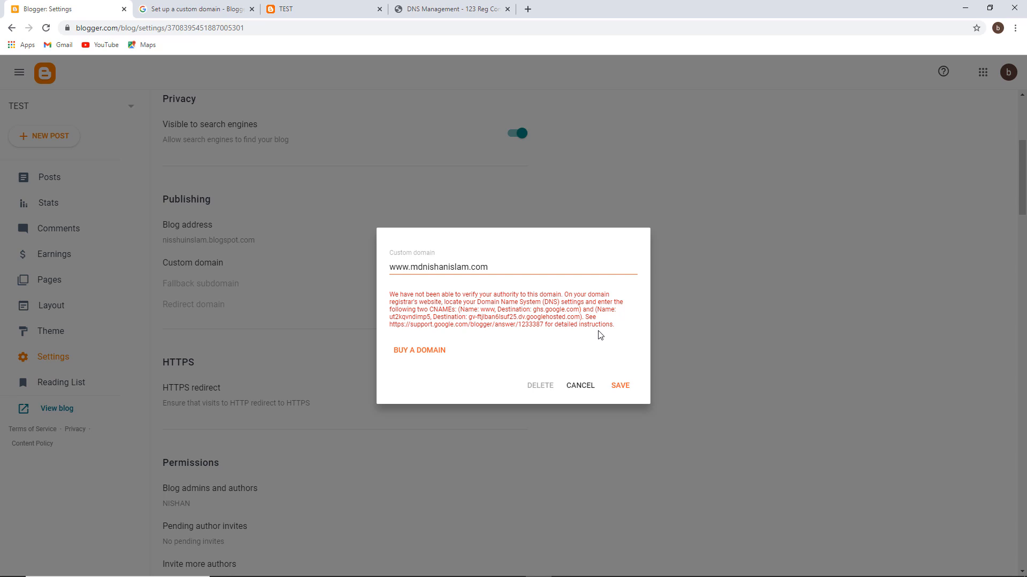
click(620, 386)
click(581, 389)
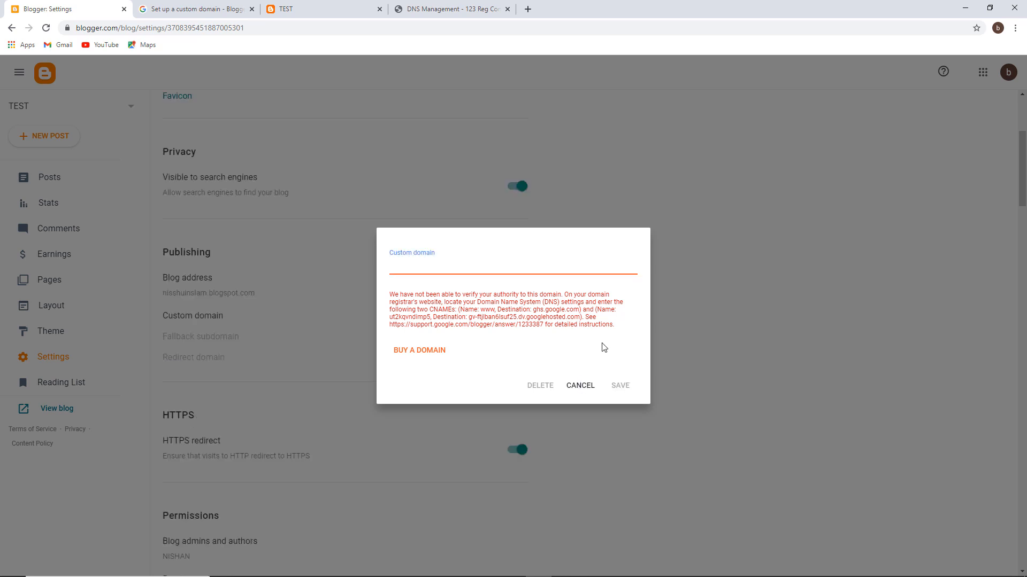
click(583, 386)
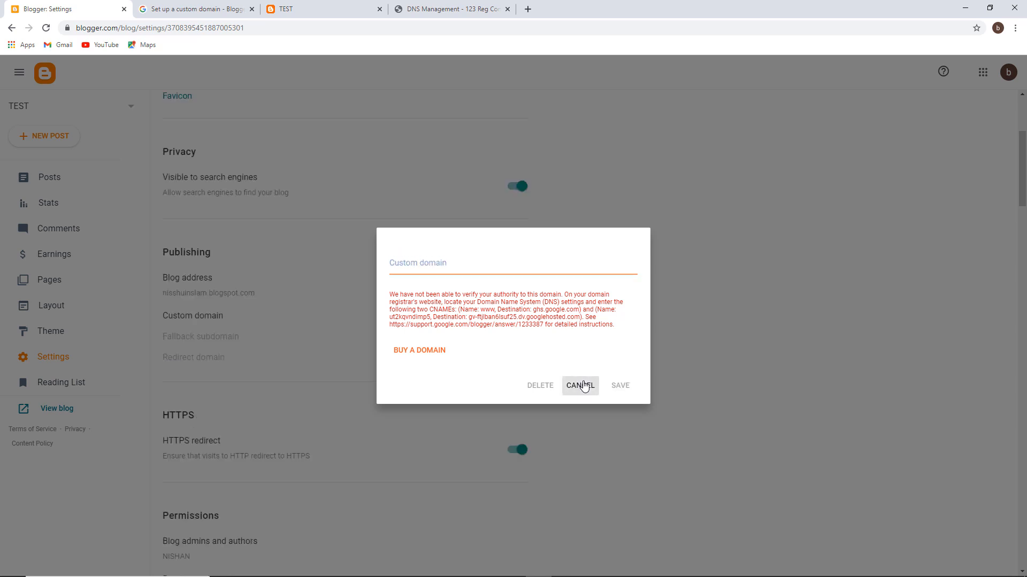
Reload Blogger's settings, paste the www address as the blog's custom domain and save it
click(44, 30)
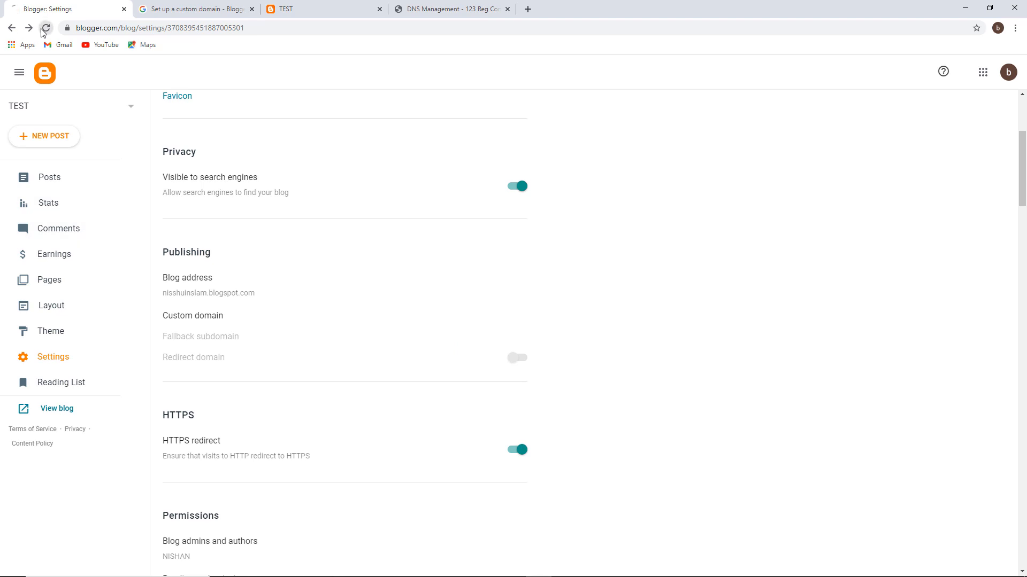
scroll(406, 374, down, 1)
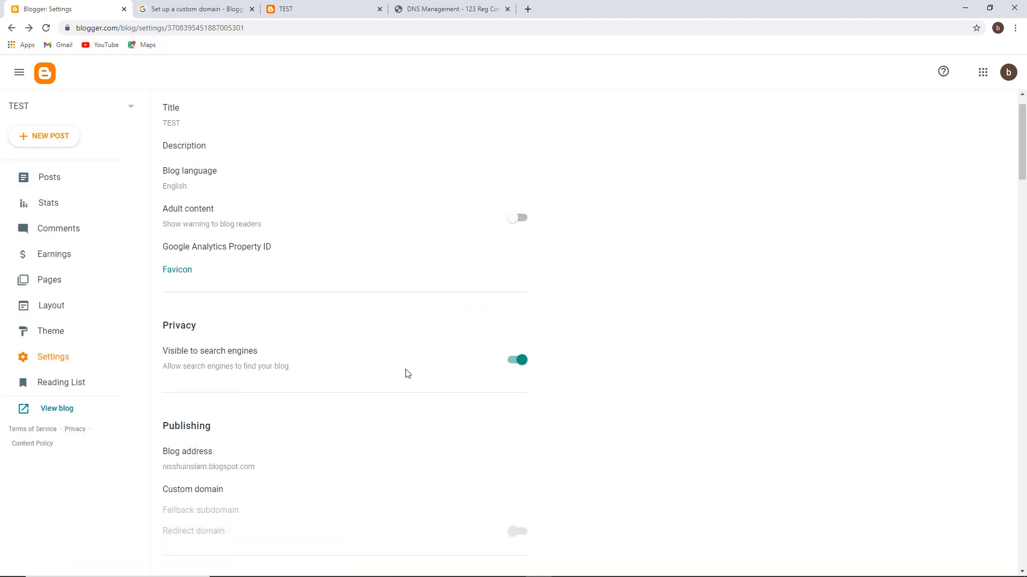
scroll(405, 373, down, 1)
click(198, 431)
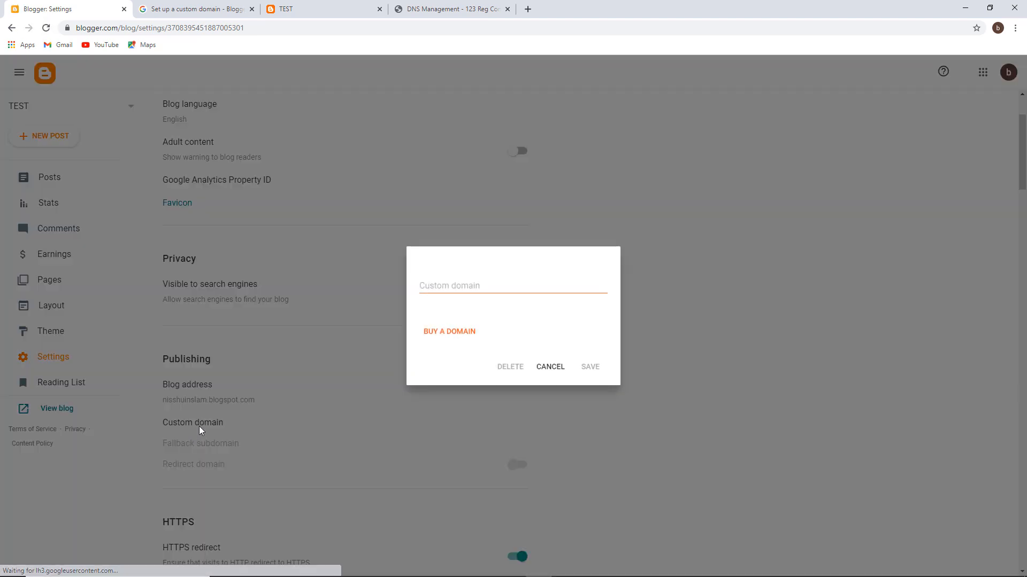
click(462, 287)
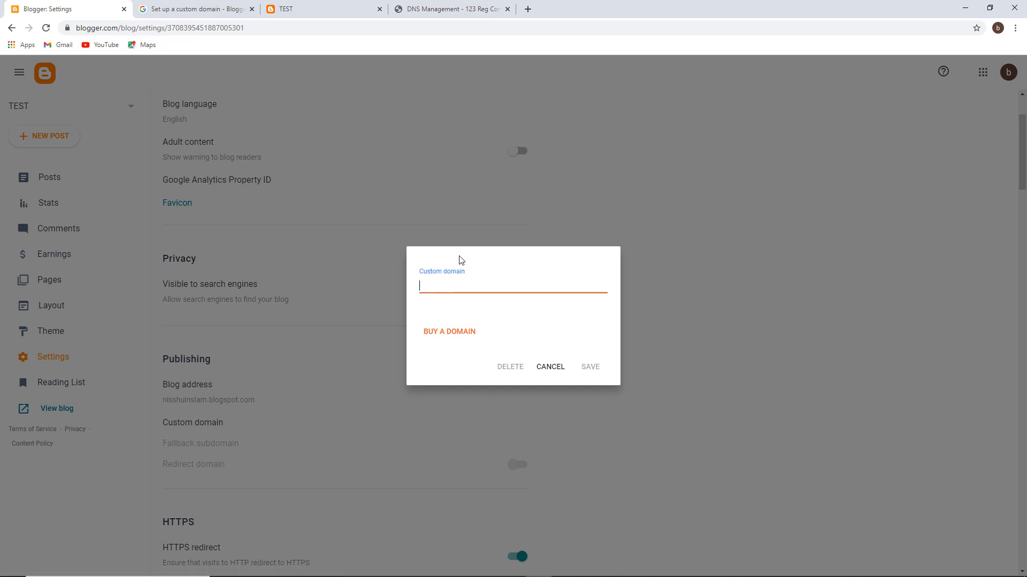
key(ctrl+v)
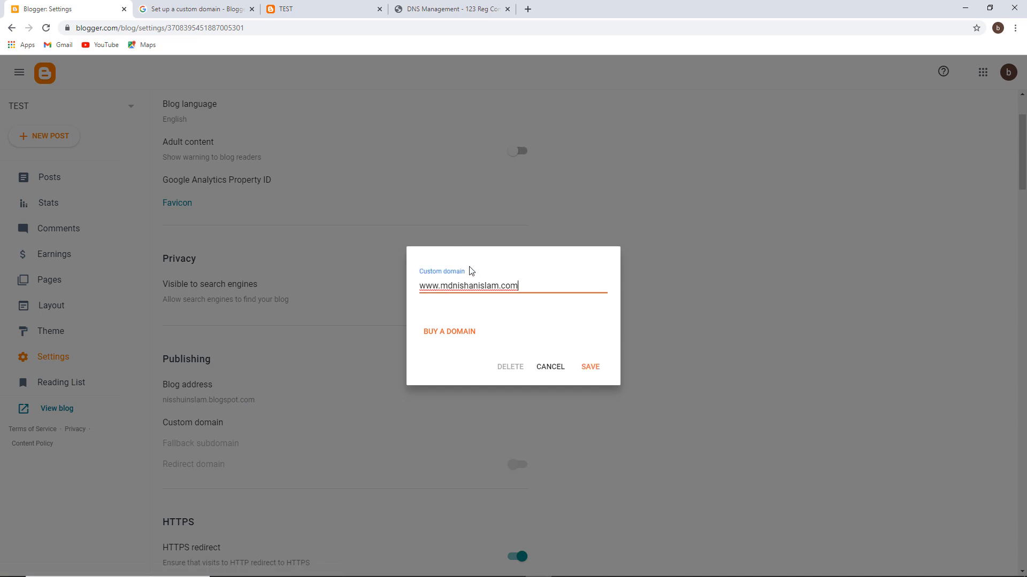
click(591, 367)
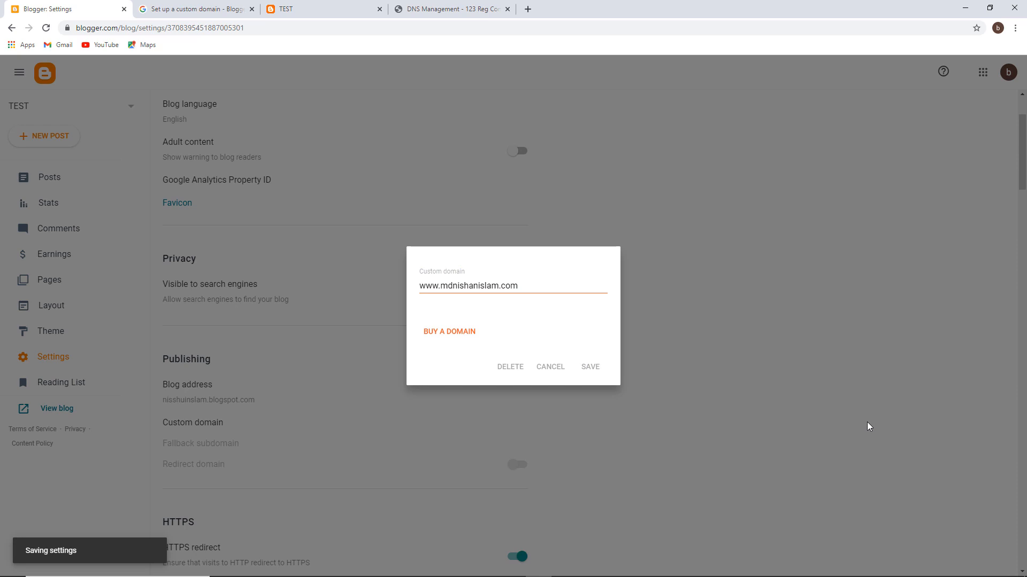